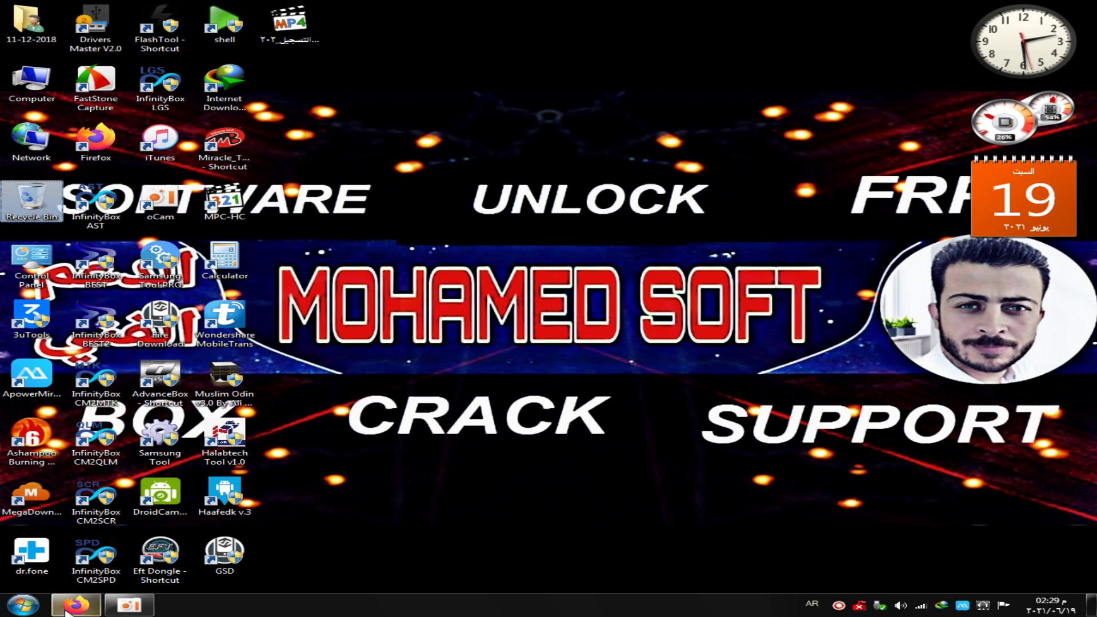
# Check the YouTube channel's notification options in Firefox and view the TeamViewer for Windows download page
pyautogui.click(132, 527)
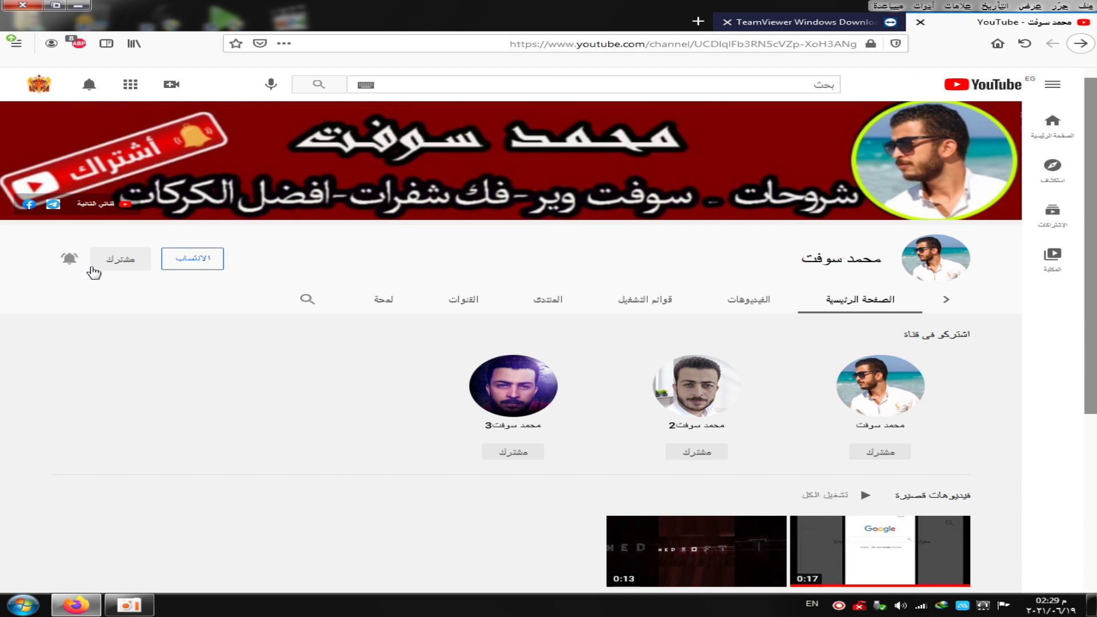
pyautogui.click(70, 258)
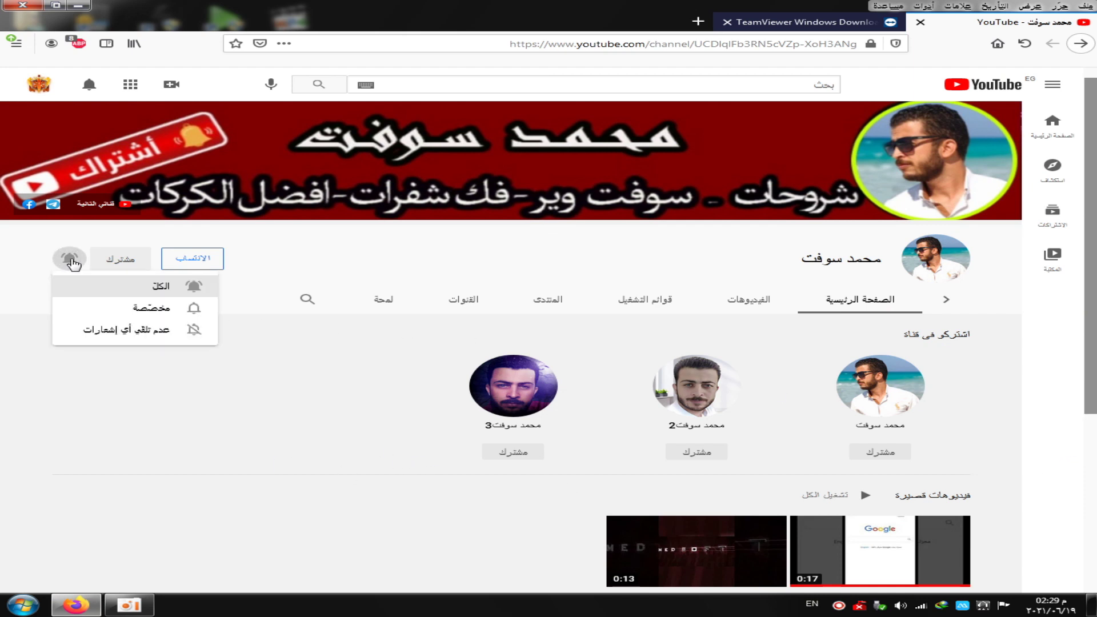
pyautogui.click(263, 475)
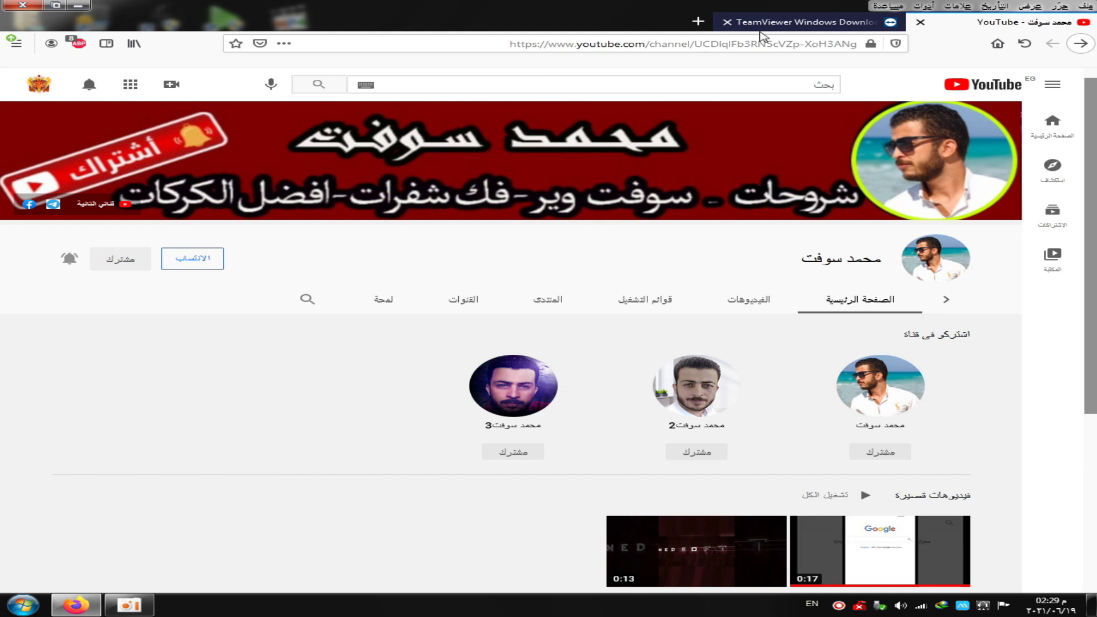
pyautogui.click(743, 24)
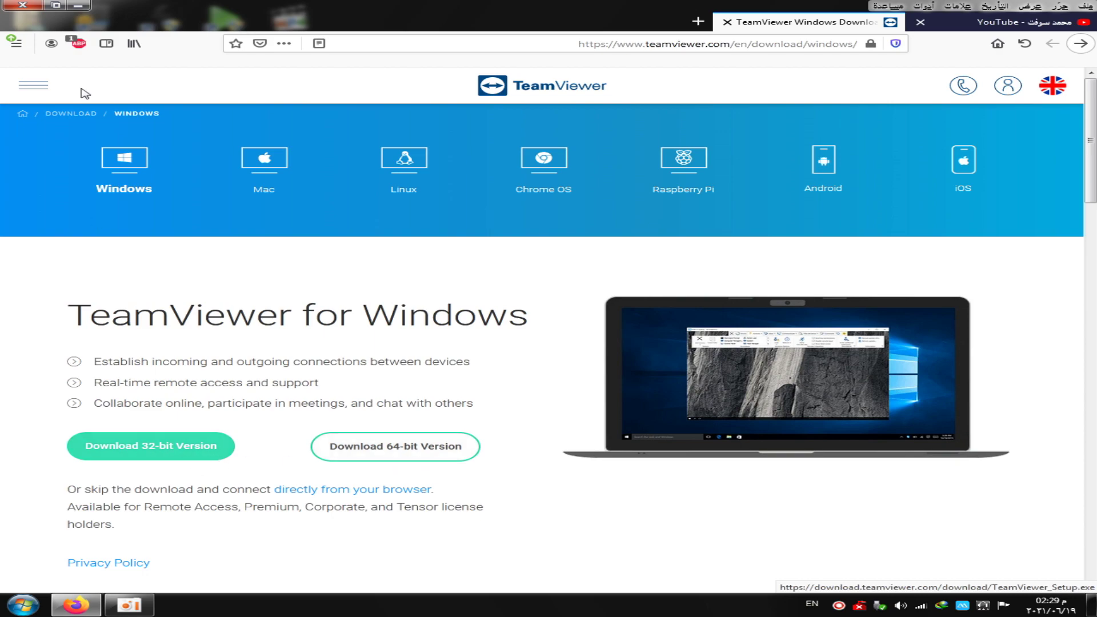
pyautogui.click(78, 5)
# Cut the TeamViewer_Setup file from the Downloads\Programs folder and close the folder window
pyautogui.doubleClick(32, 23)
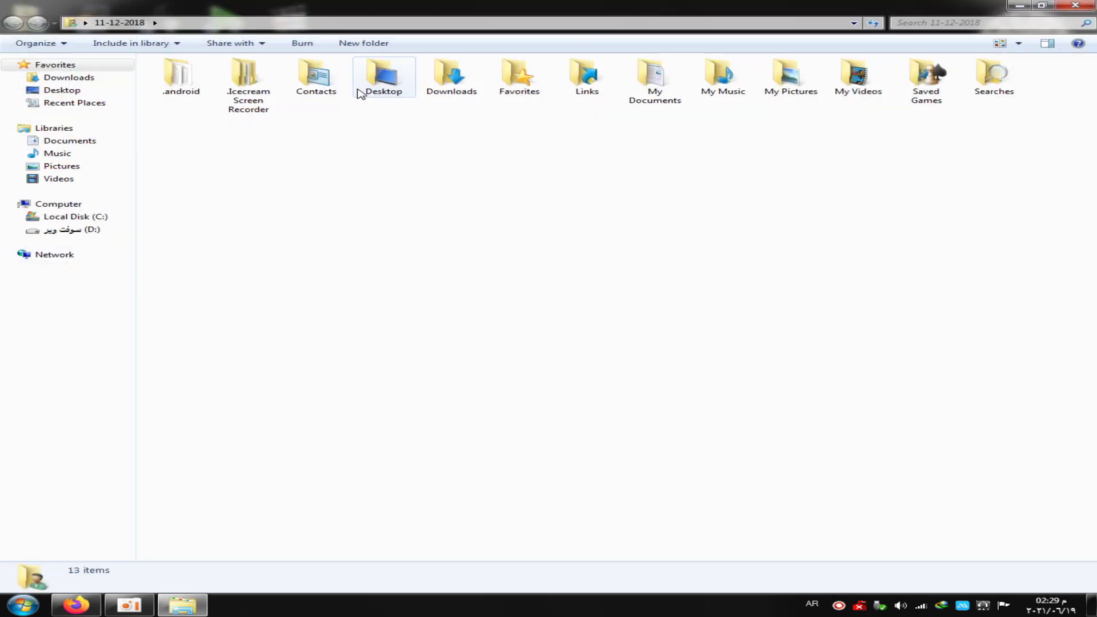
pyautogui.doubleClick(452, 77)
pyautogui.click(183, 117)
pyautogui.doubleClick(182, 129)
pyautogui.rightClick(187, 113)
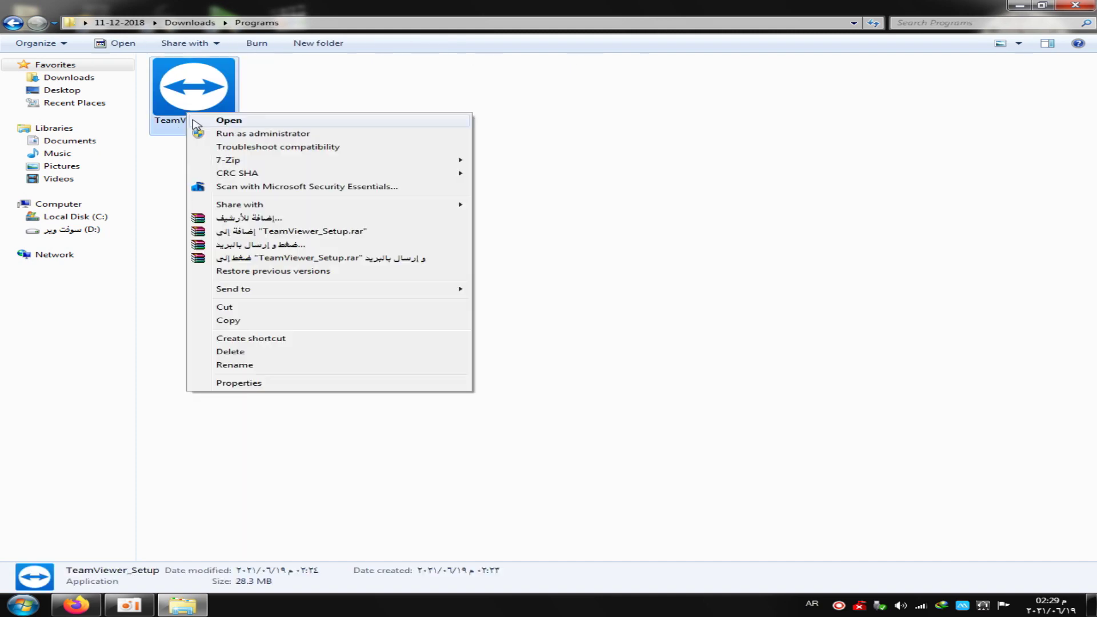
pyautogui.click(217, 103)
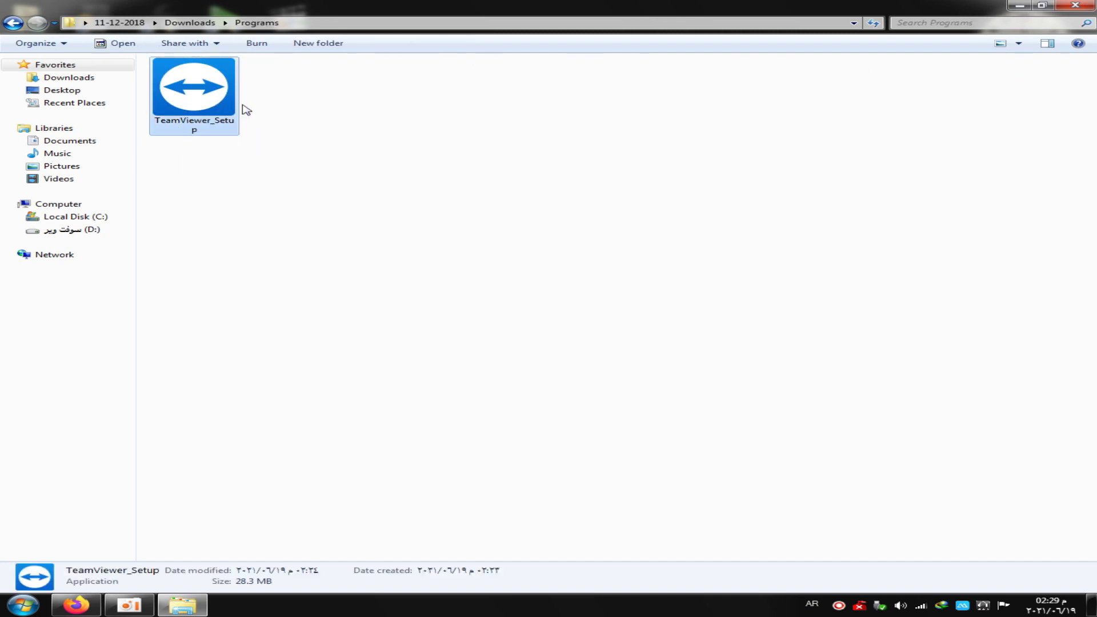
pyautogui.rightClick(212, 113)
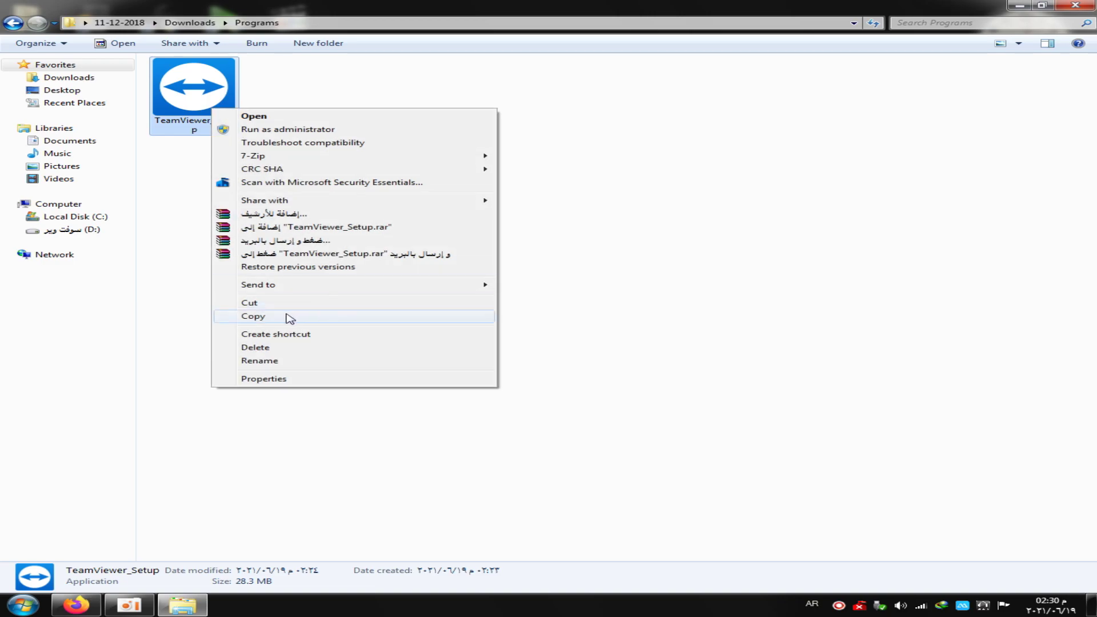
pyautogui.click(286, 296)
pyautogui.click(1075, 5)
# Paste the cut TeamViewer_Setup file into the root of Local Disk (C:), granting administrator permission
pyautogui.doubleClick(31, 80)
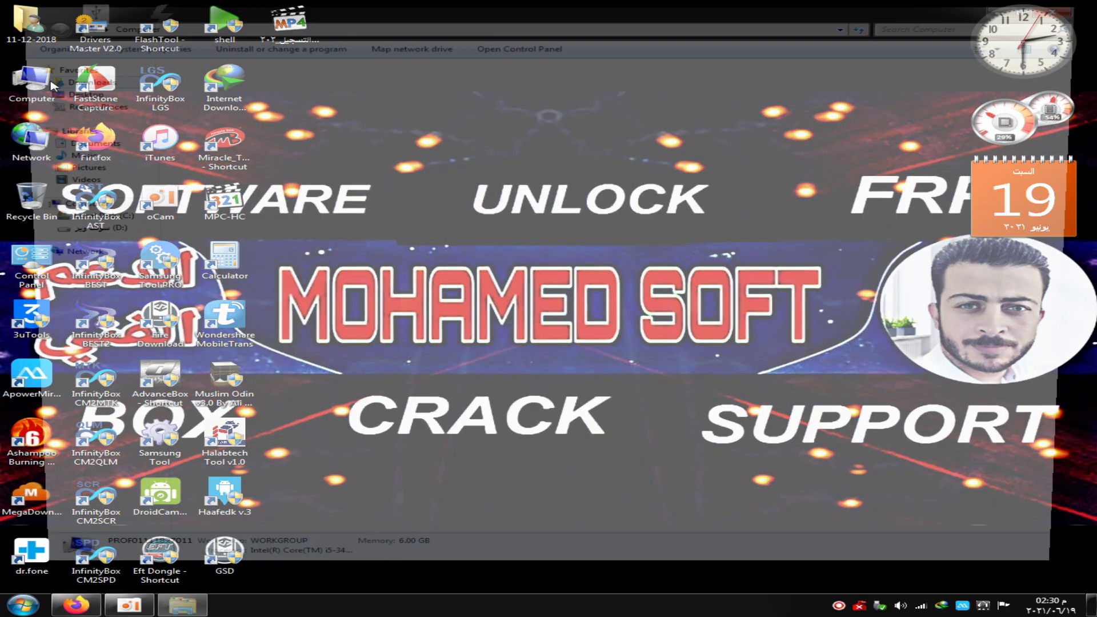
pyautogui.doubleClick(189, 88)
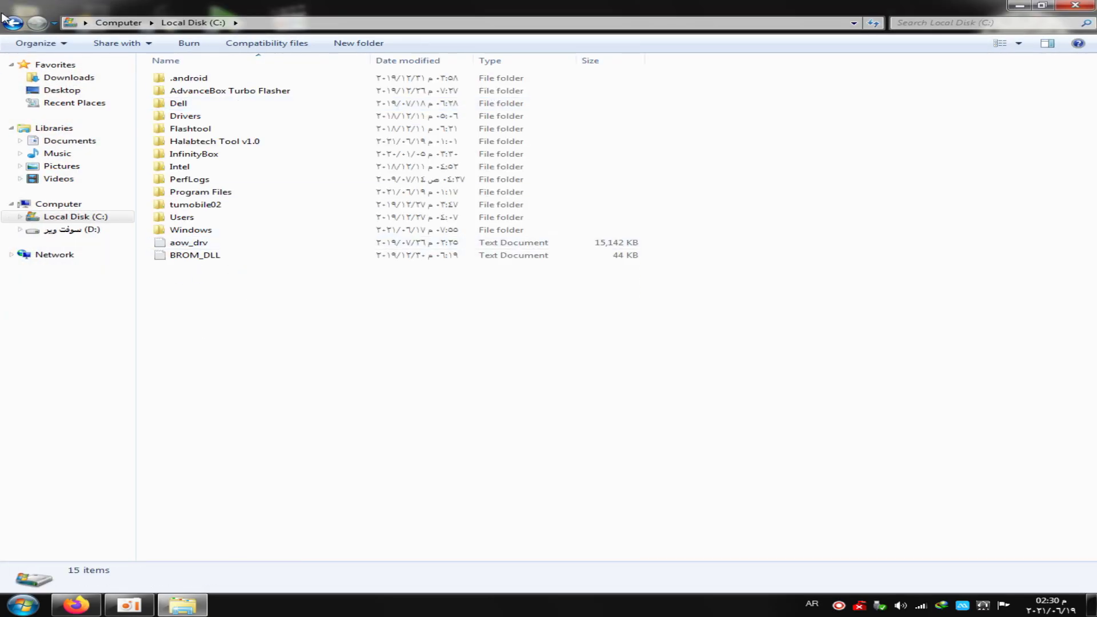
pyautogui.click(13, 23)
pyautogui.doubleClick(231, 93)
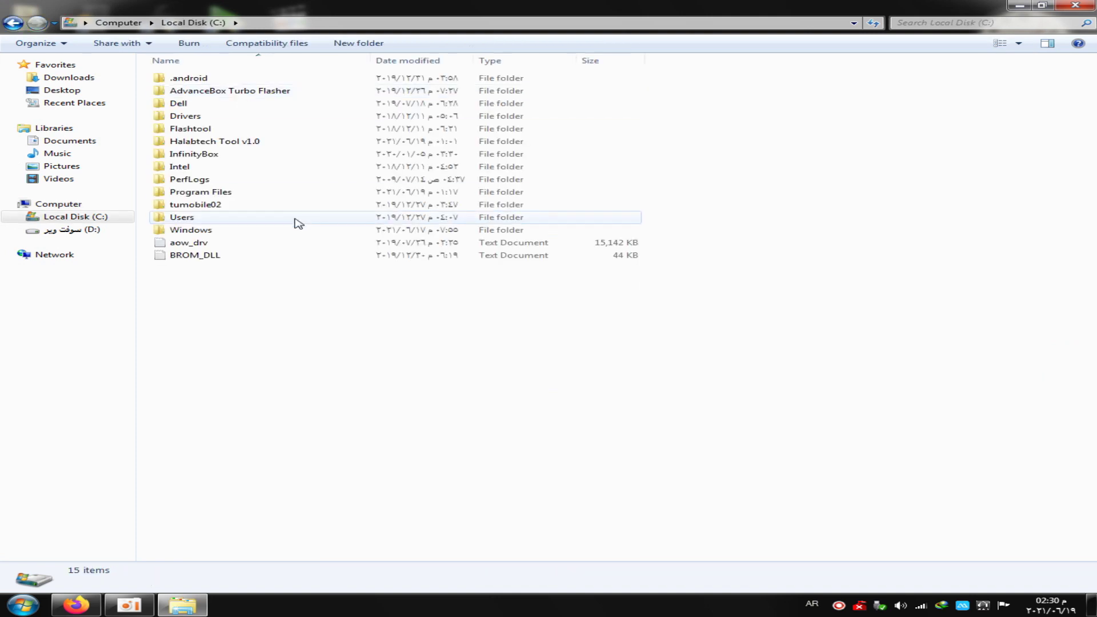
pyautogui.rightClick(240, 290)
pyautogui.click(272, 356)
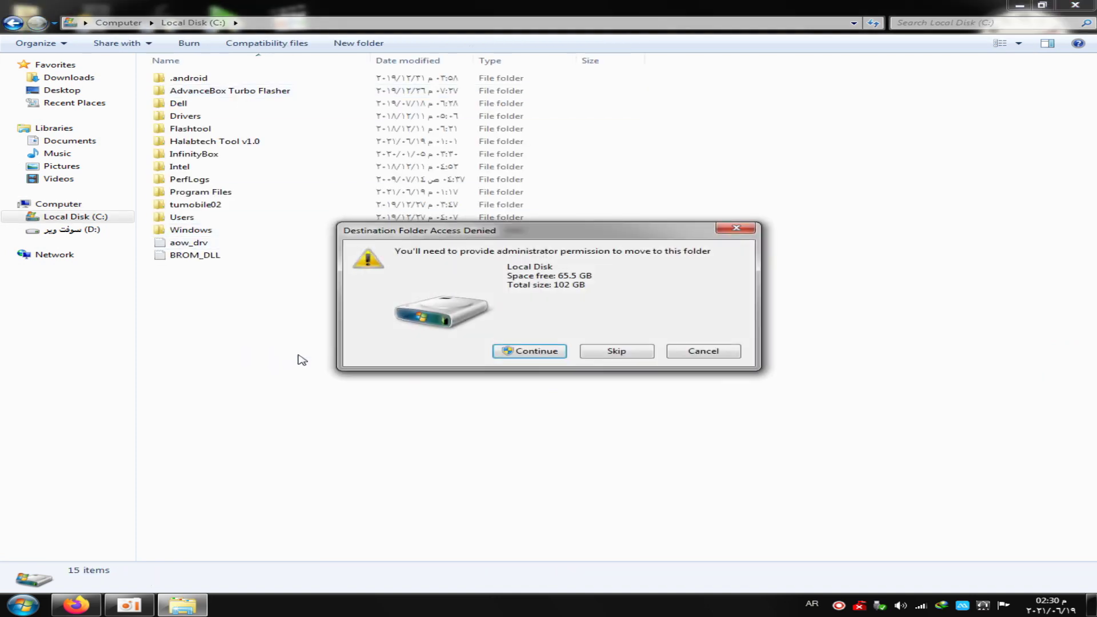
pyautogui.click(557, 354)
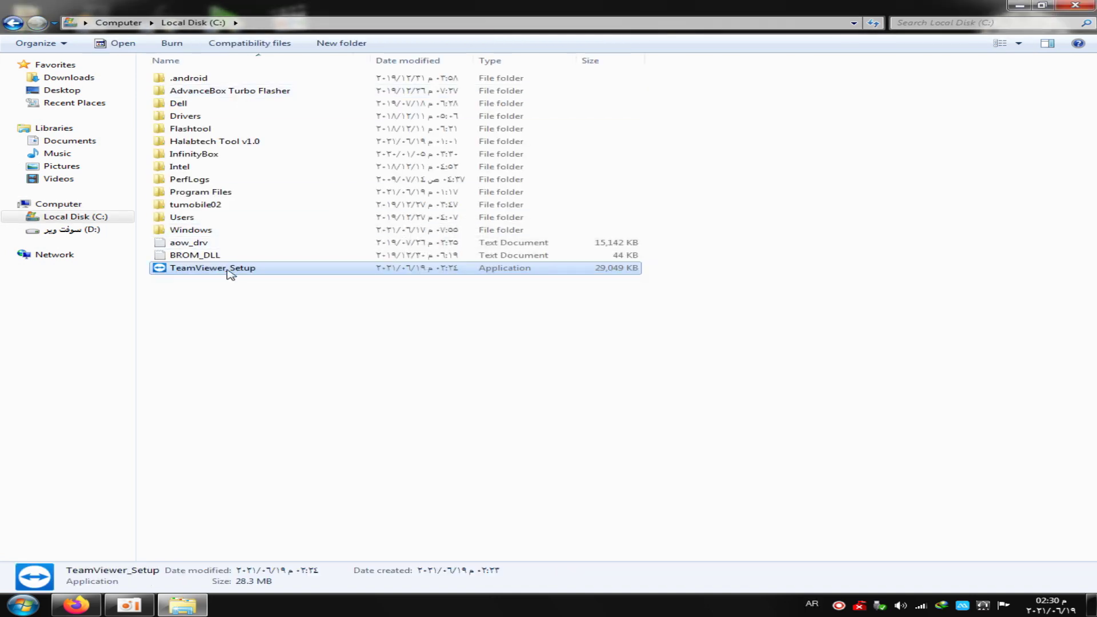
# Launch the TeamViewer_Setup installer and choose Default installation with advanced settings shown
pyautogui.rightClick(229, 273)
pyautogui.click(273, 289)
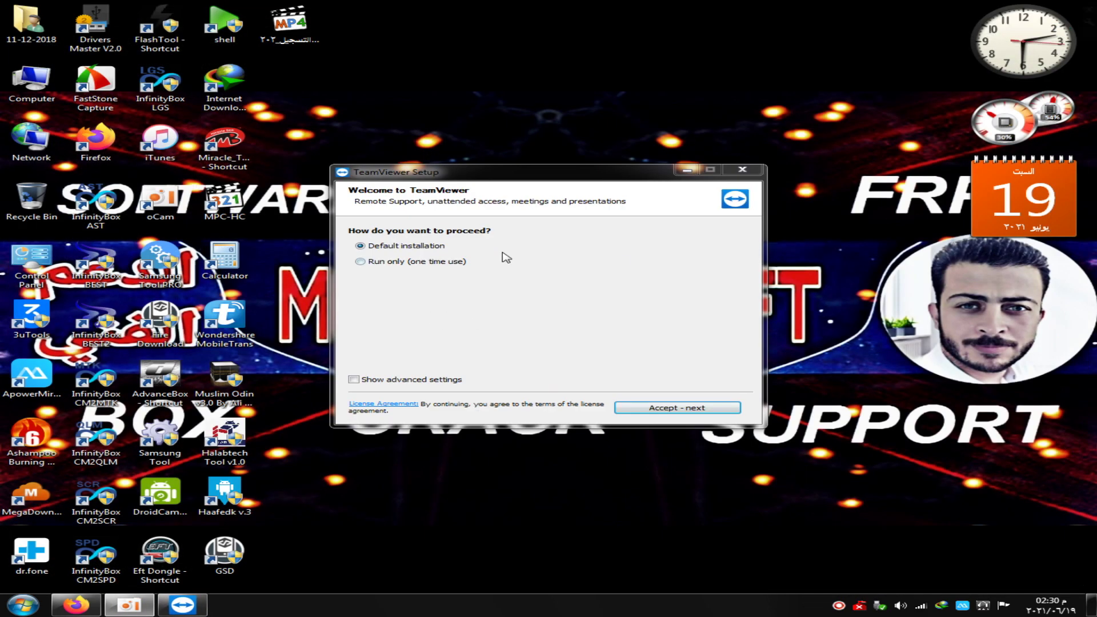
pyautogui.click(371, 261)
pyautogui.click(394, 247)
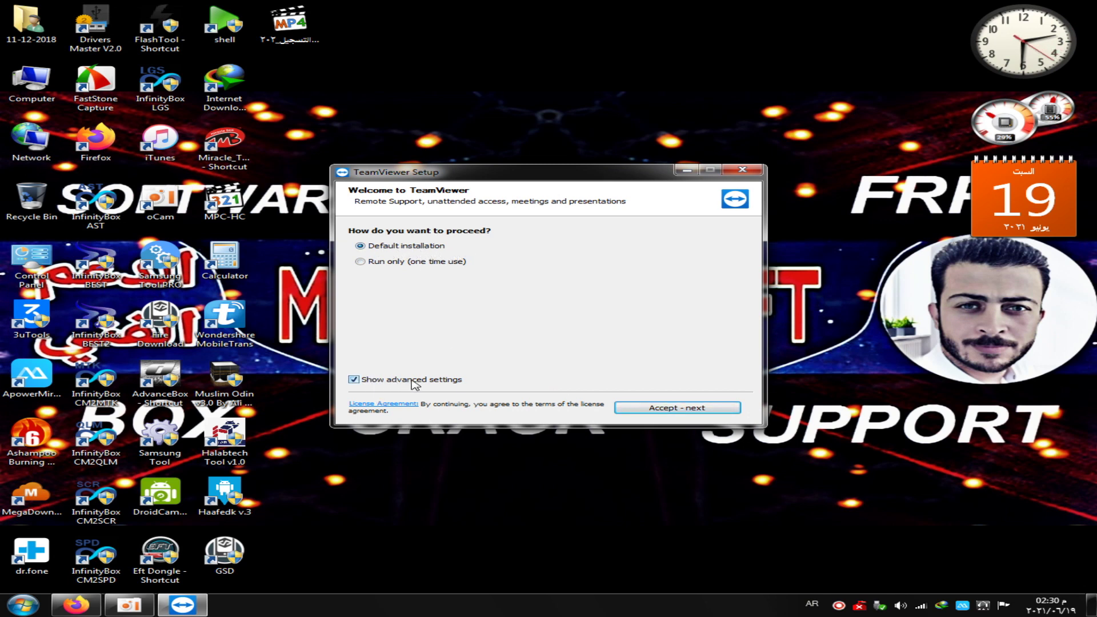
# Accept the license agreement, enable Use TeamViewer VPN in the advanced settings and start the installation
pyautogui.click(668, 409)
pyautogui.click(358, 283)
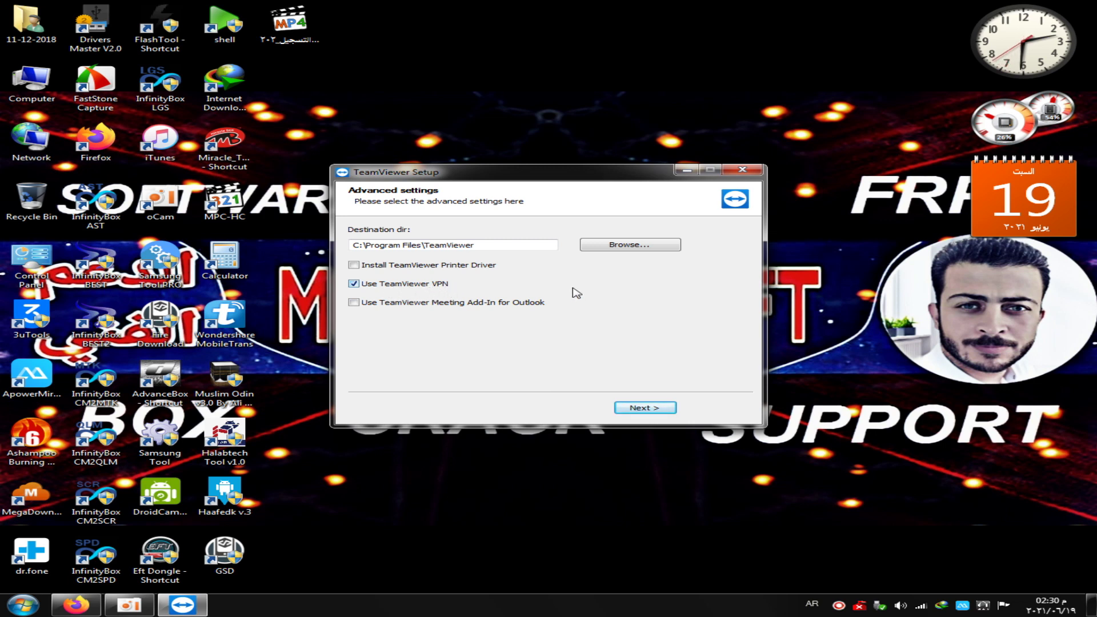
pyautogui.click(650, 409)
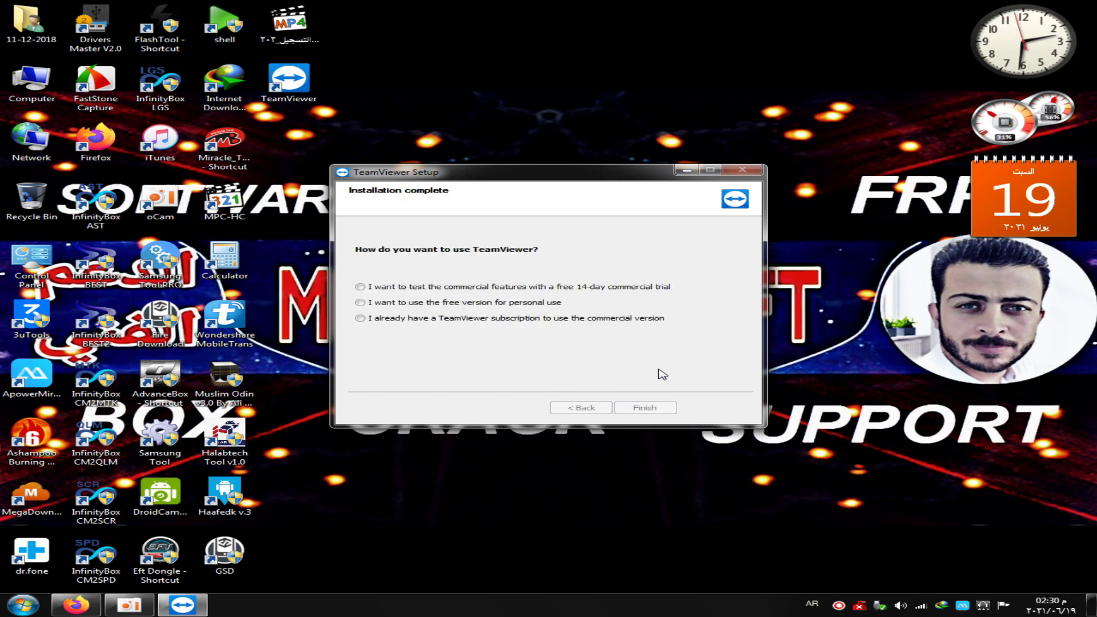
# Finish the setup with the free version for personal use, then close the TeamViewer documents page and minimize the browser
pyautogui.moveTo(498, 178); pyautogui.dragTo(583, 186)
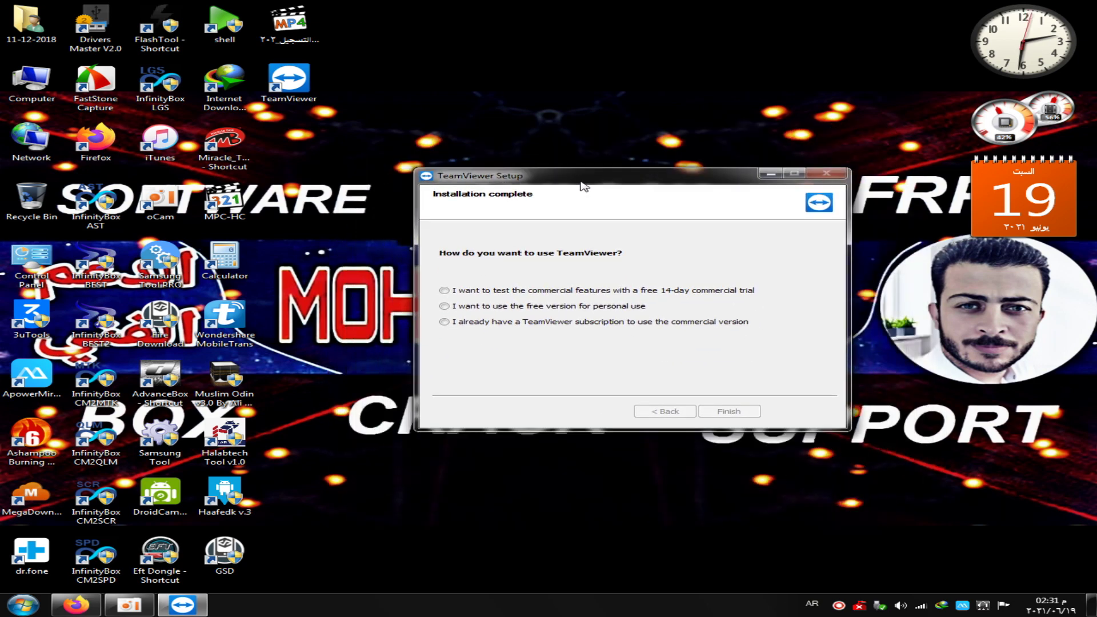
pyautogui.click(505, 292)
pyautogui.click(468, 305)
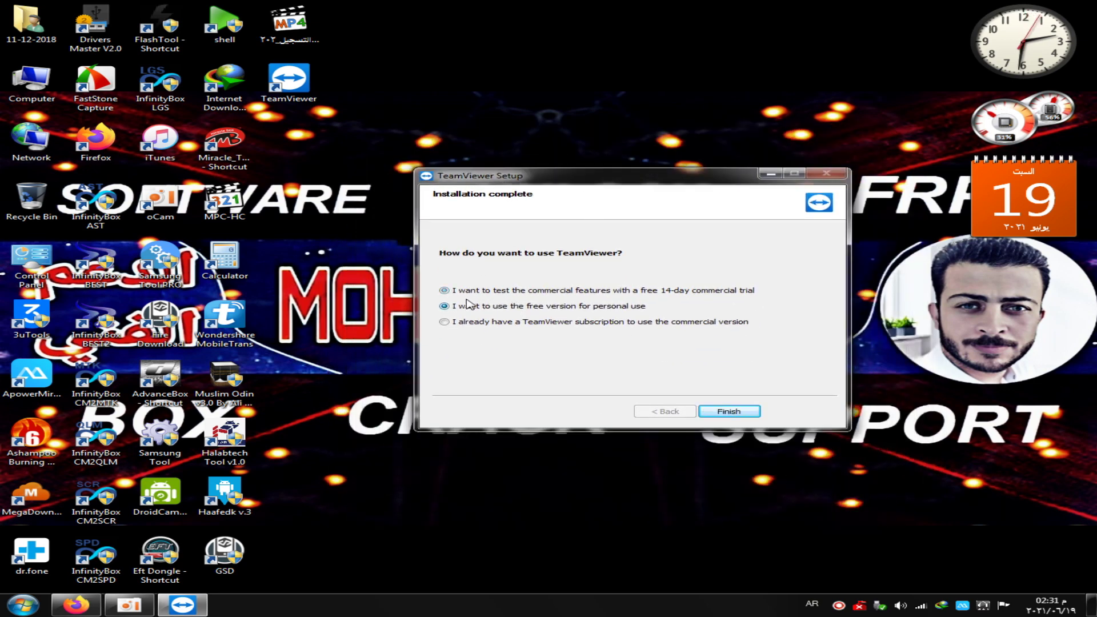
pyautogui.click(448, 322)
pyautogui.click(559, 292)
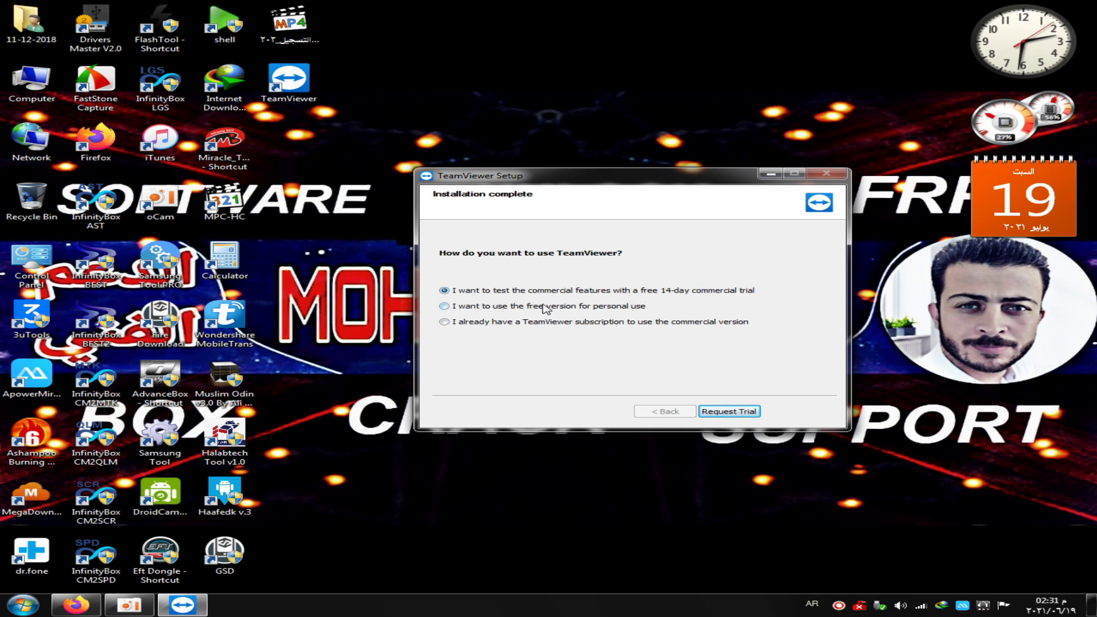
pyautogui.click(490, 322)
pyautogui.click(525, 307)
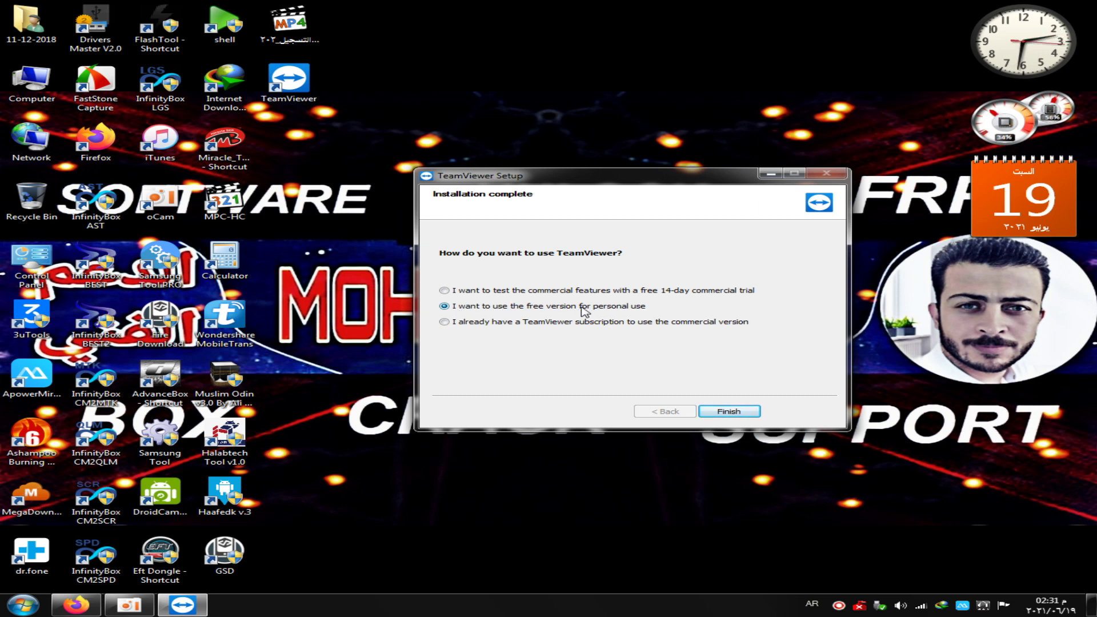
pyautogui.click(733, 410)
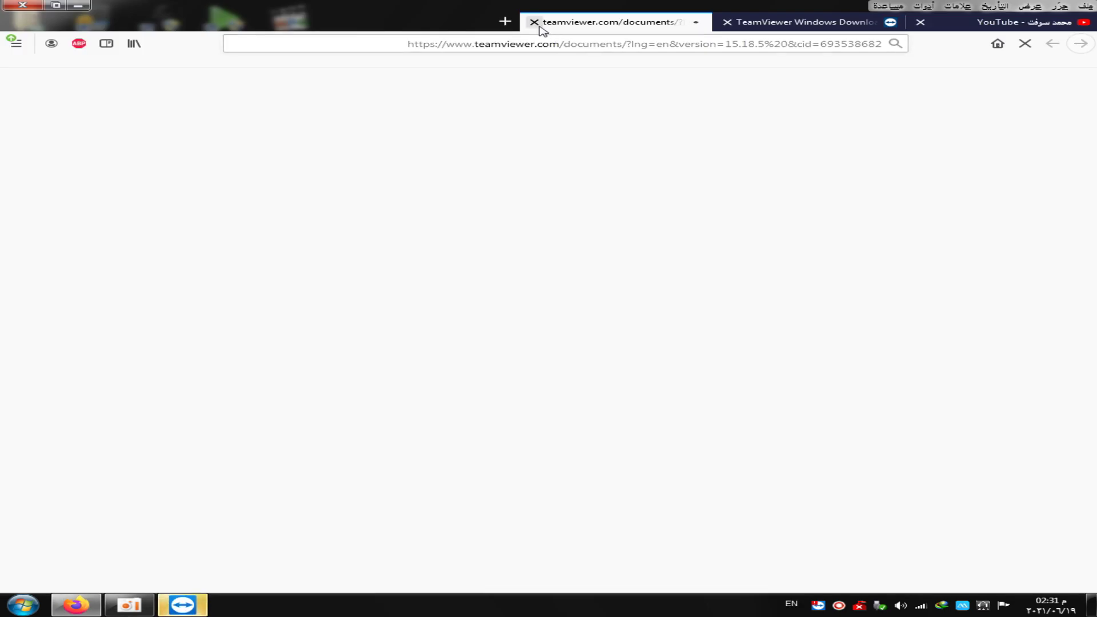
pyautogui.click(535, 23)
pyautogui.click(78, 6)
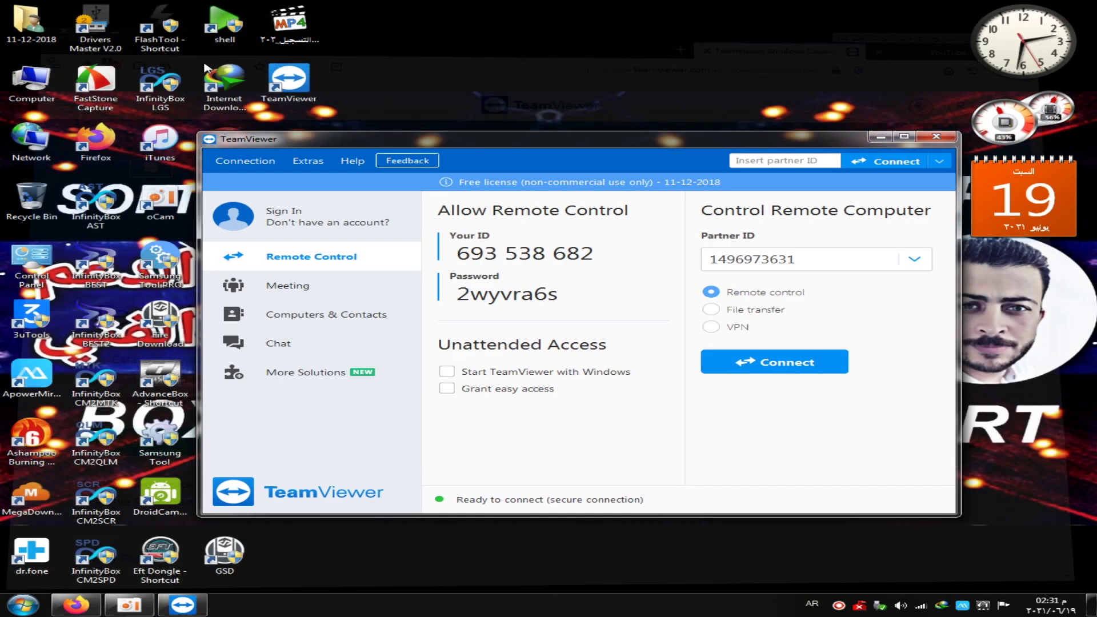
# Set the display language to Arabic (العربية) in TeamViewer's advanced options and restart the program
pyautogui.click(307, 166)
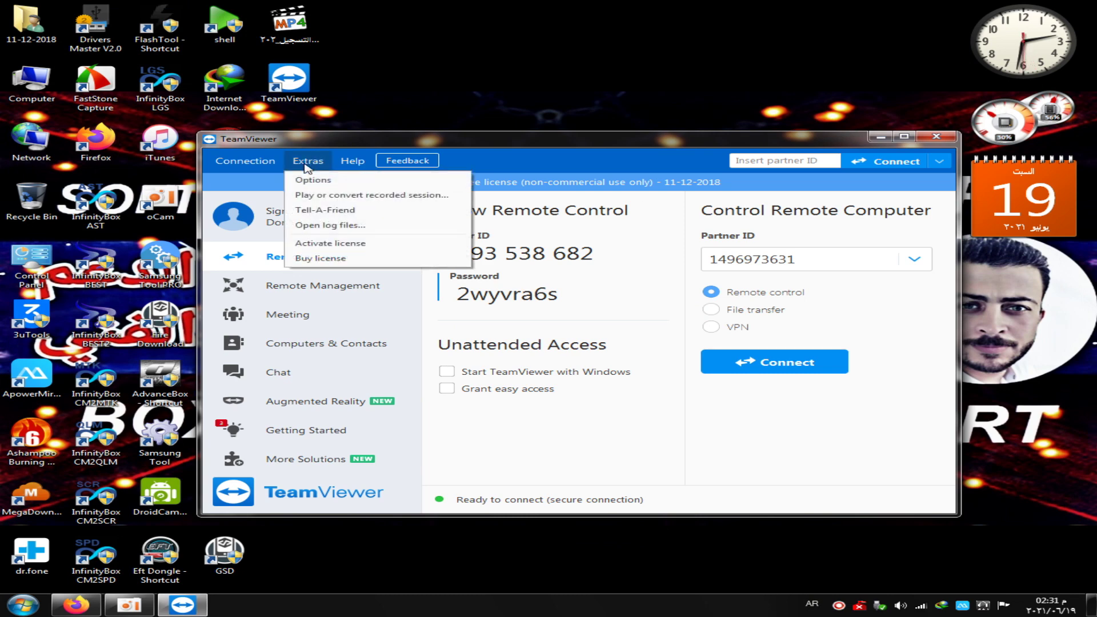
pyautogui.click(312, 180)
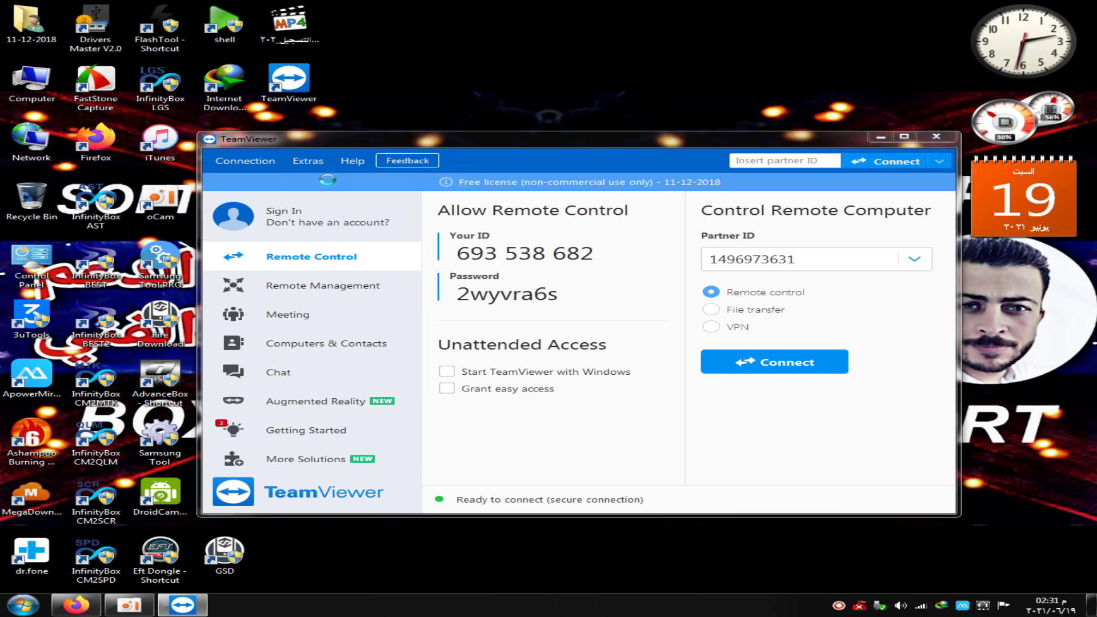
pyautogui.click(337, 351)
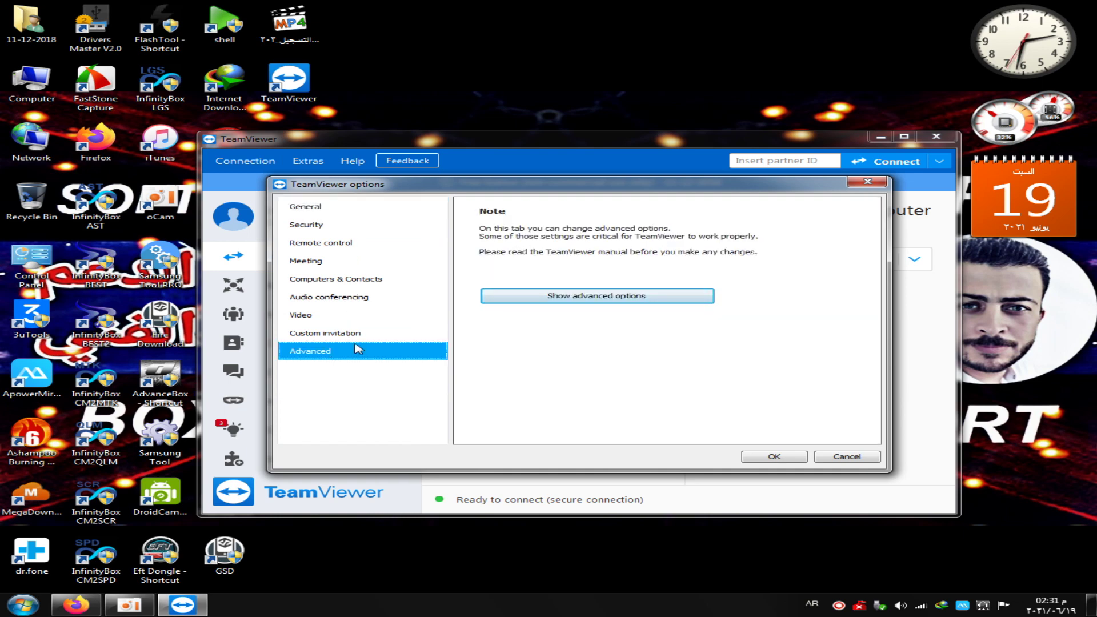
pyautogui.click(630, 298)
pyautogui.click(723, 243)
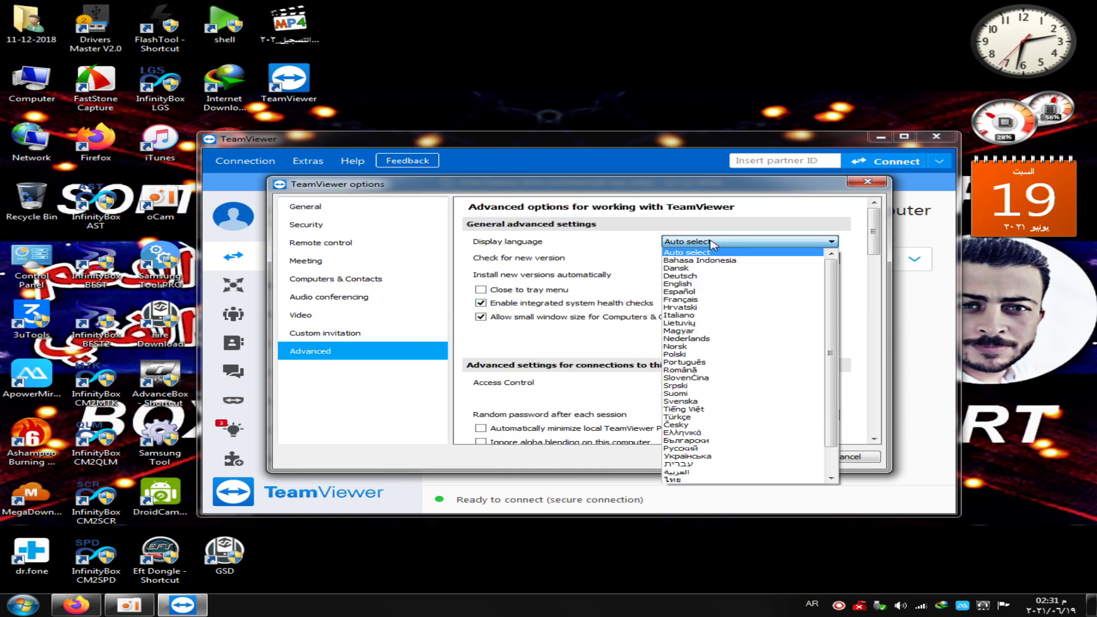
pyautogui.click(708, 479)
pyautogui.click(766, 457)
pyautogui.click(708, 332)
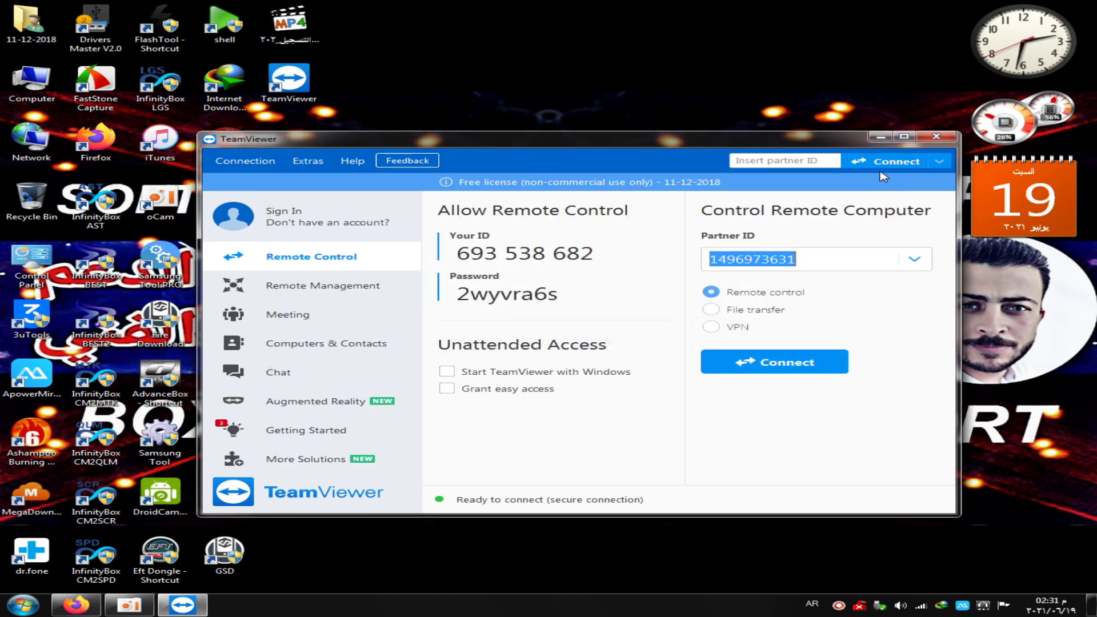
pyautogui.click(950, 141)
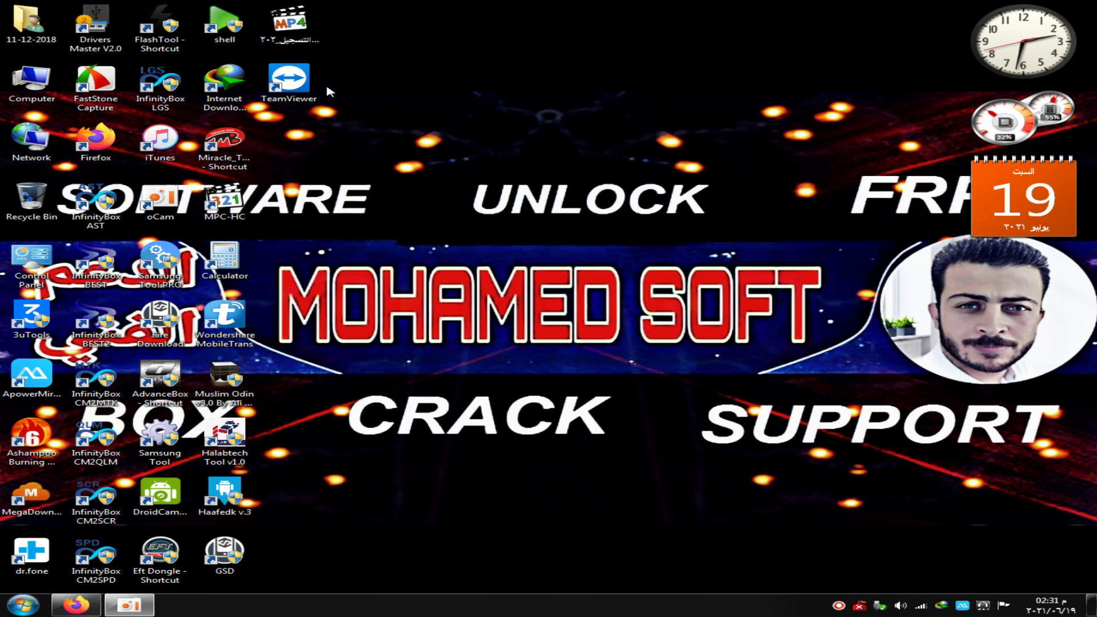
pyautogui.doubleClick(290, 81)
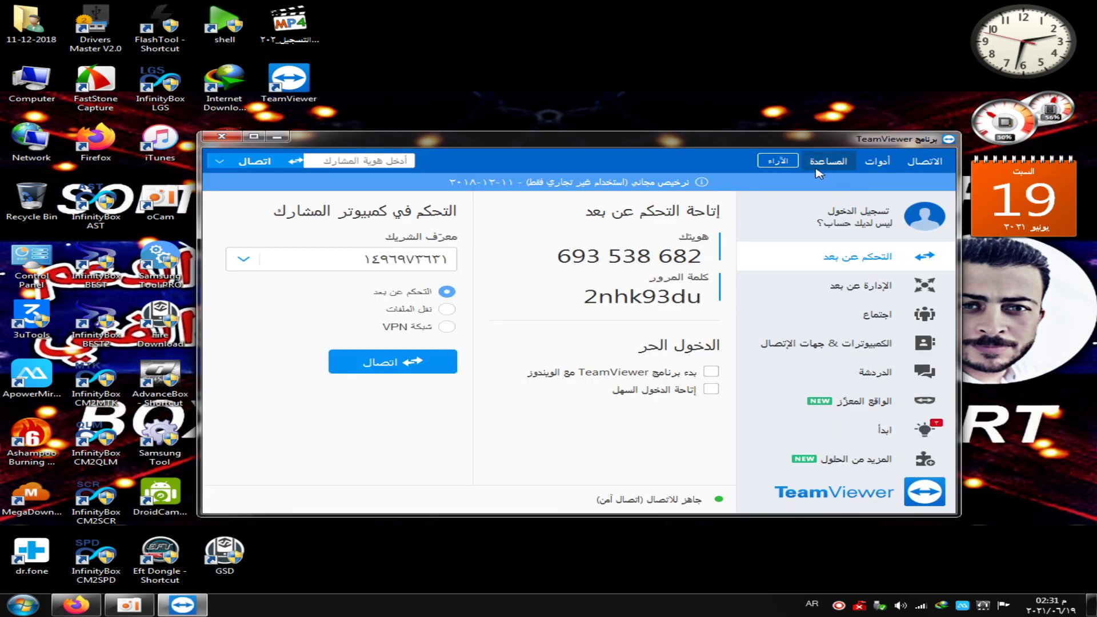
# Open the TeamViewer options and review the General, Security, Remote control, Meeting, Computers & Contacts, Audio conferencing, Video, Invitation and Advanced pages
pyautogui.click(877, 162)
pyautogui.click(855, 184)
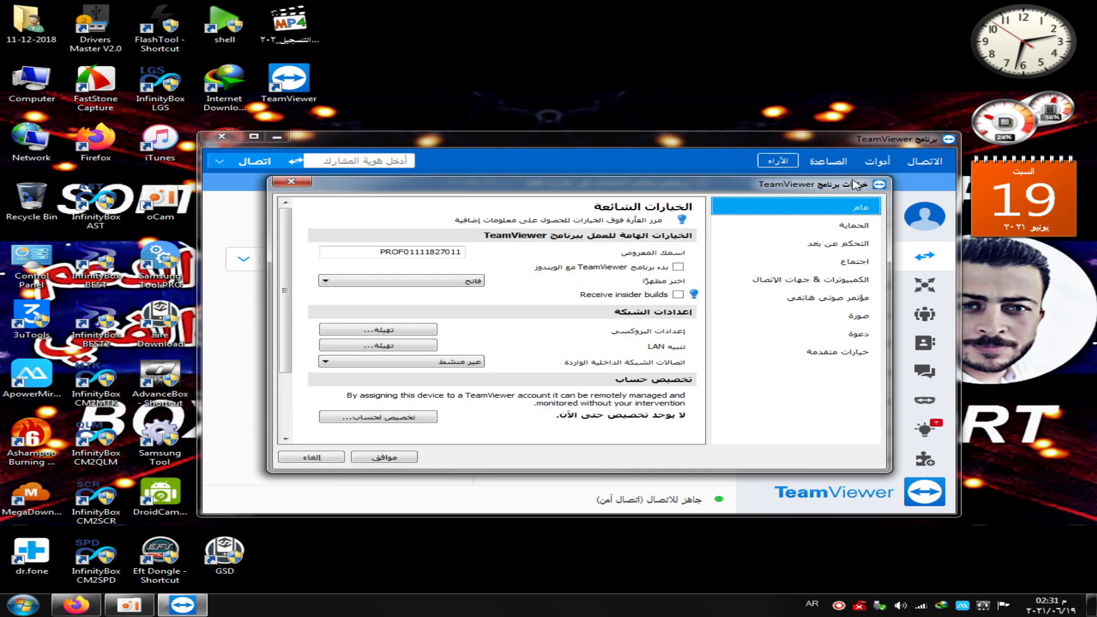
pyautogui.click(854, 232)
pyautogui.click(831, 244)
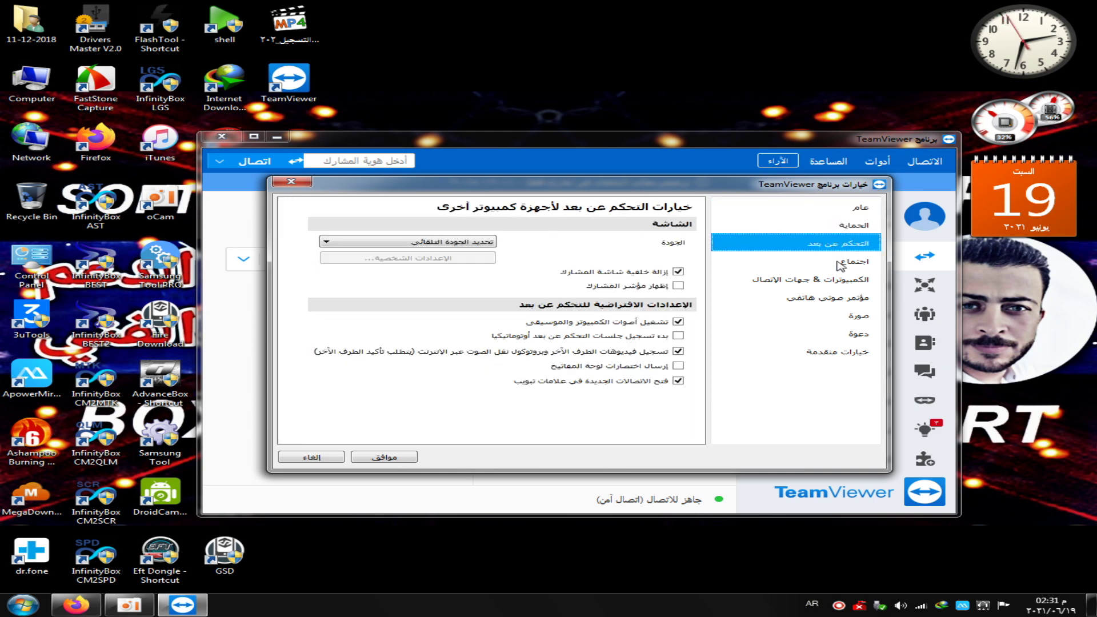
pyautogui.click(837, 261)
pyautogui.click(838, 249)
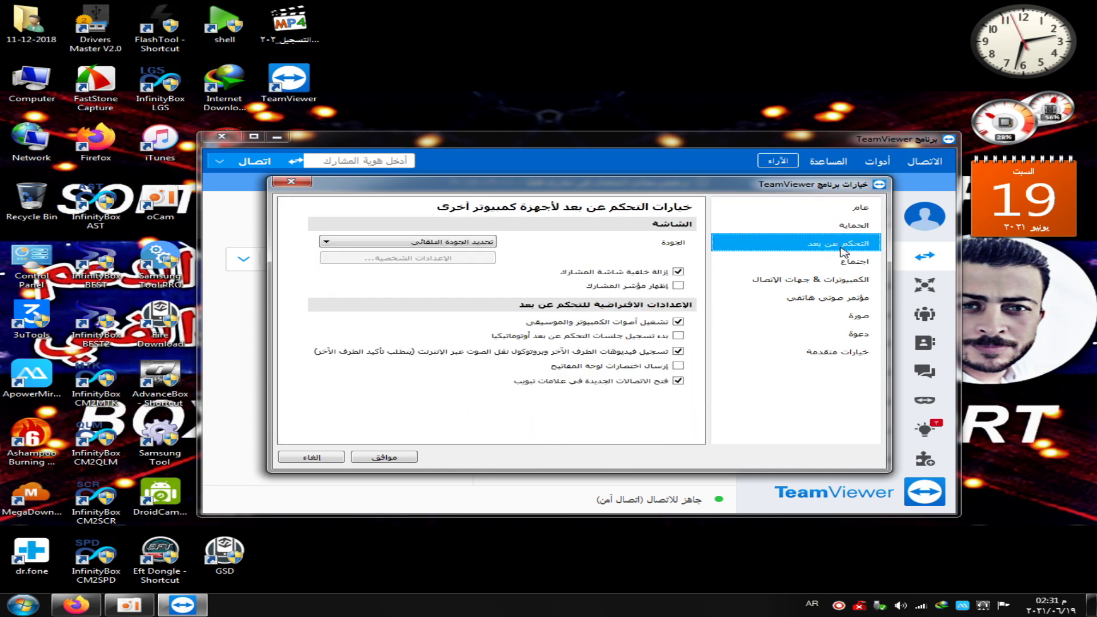
pyautogui.click(838, 263)
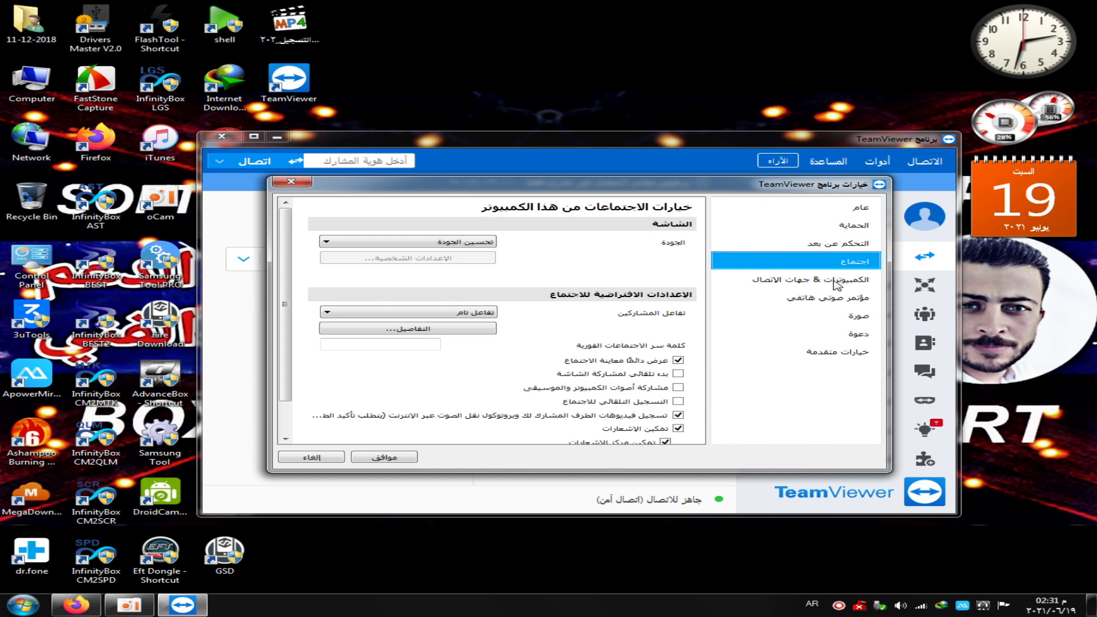
pyautogui.click(837, 281)
pyautogui.click(831, 300)
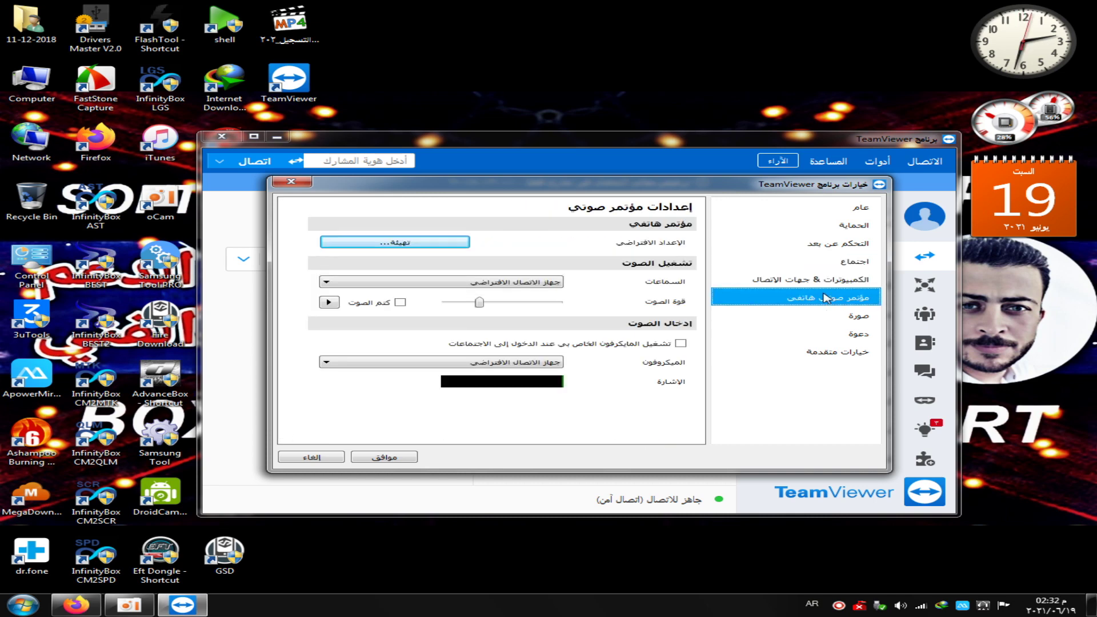
pyautogui.click(833, 321)
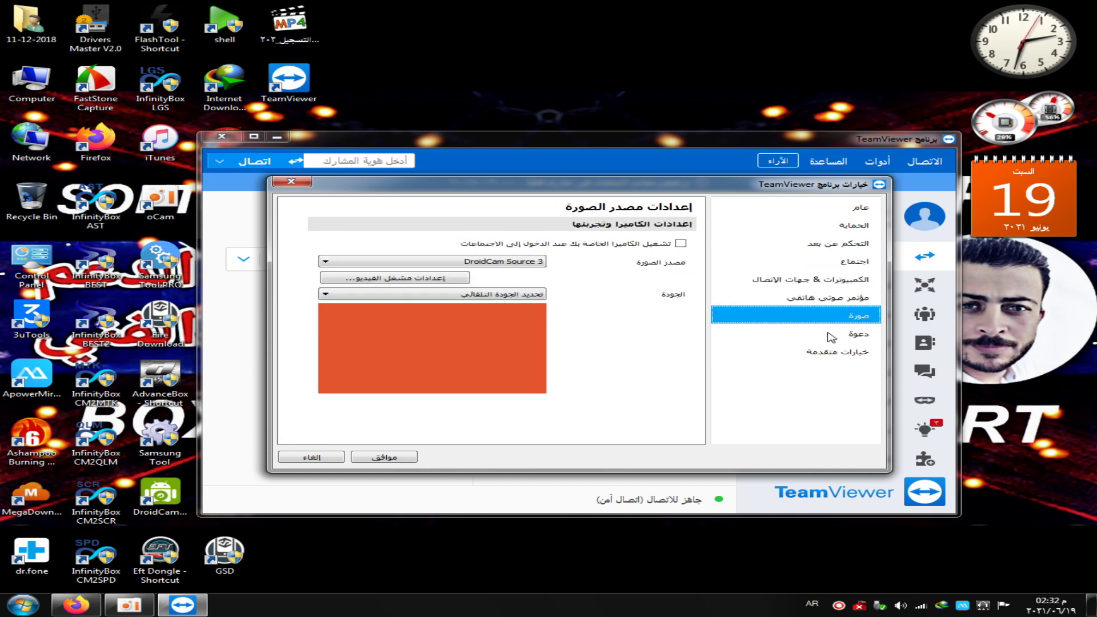
pyautogui.click(837, 338)
pyautogui.click(820, 353)
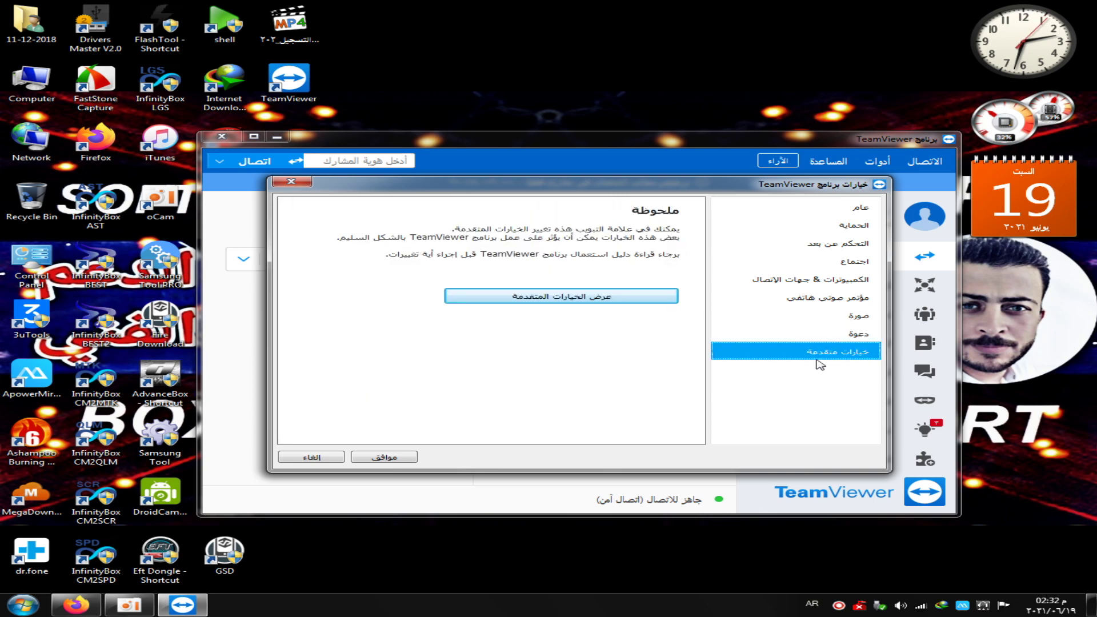
# Show the advanced options, set automatic installation of new versions to لا توجد تحديثات أوتوماتيكية and the check for new versions to أبدا
pyautogui.click(670, 297)
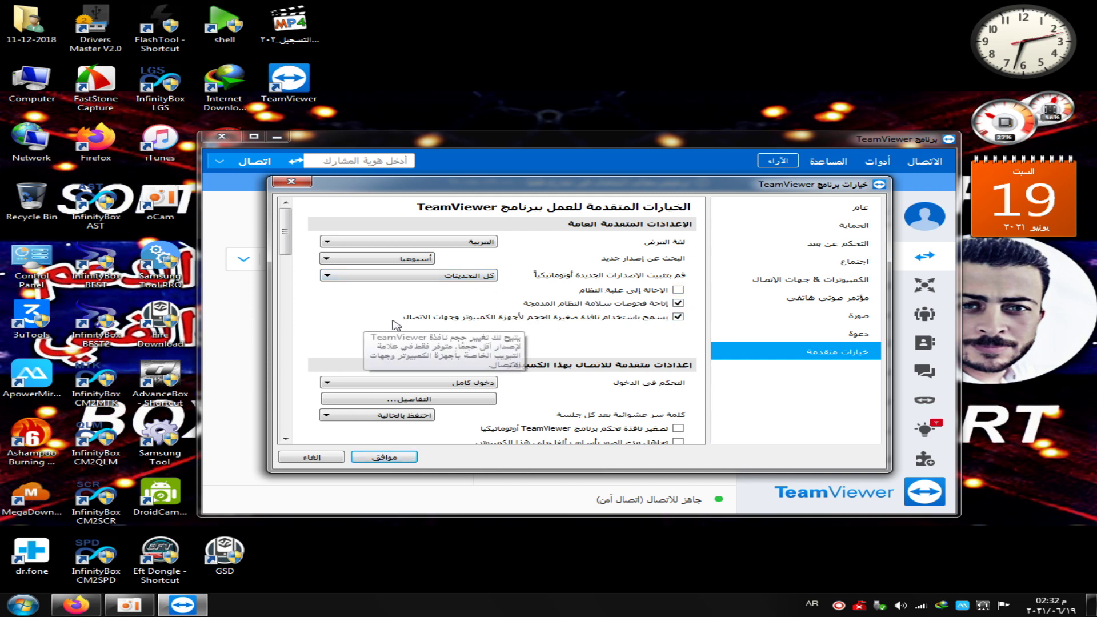
pyautogui.click(412, 276)
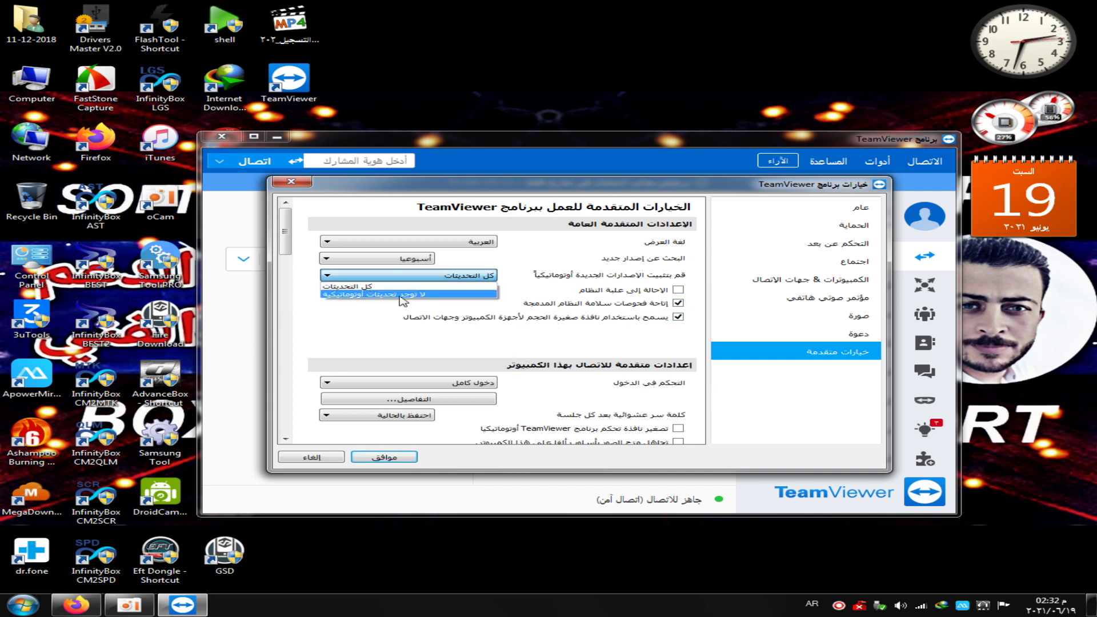
pyautogui.click(404, 294)
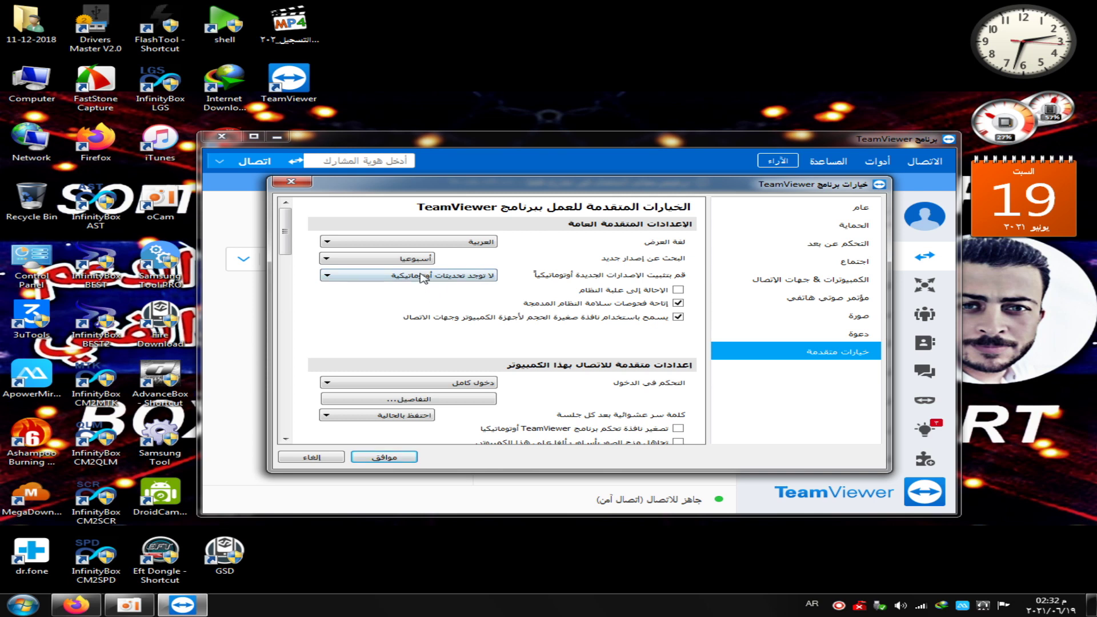
pyautogui.click(400, 258)
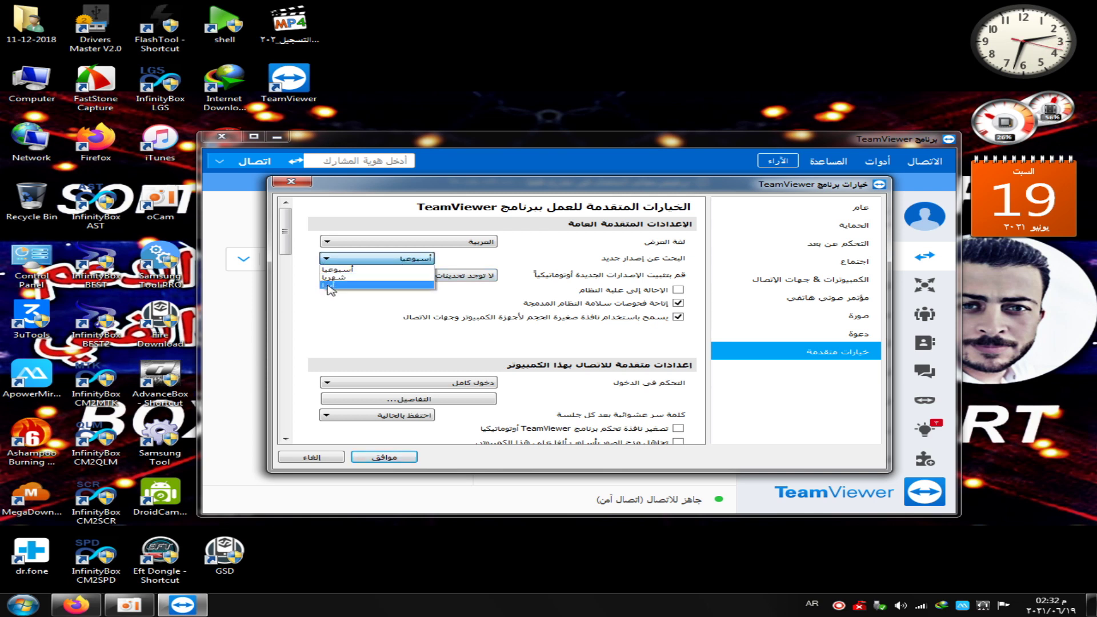
pyautogui.click(357, 285)
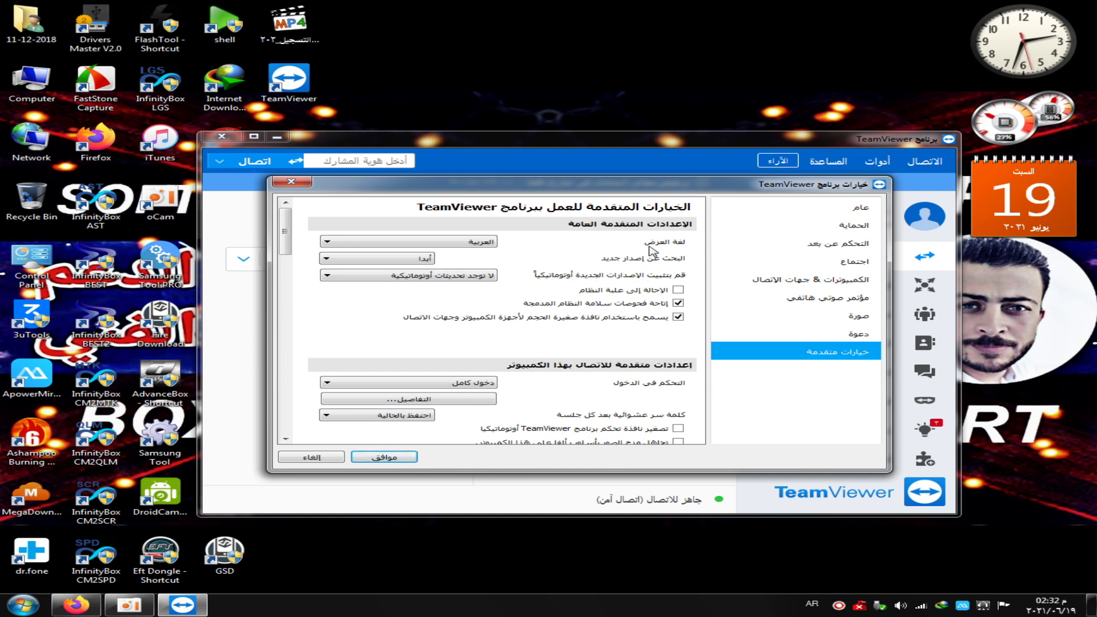
# Examine the remaining advanced connection, personal password, network and logging settings, then cancel the options dialog
pyautogui.click(677, 316)
pyautogui.scroll(-5, 552, 348)
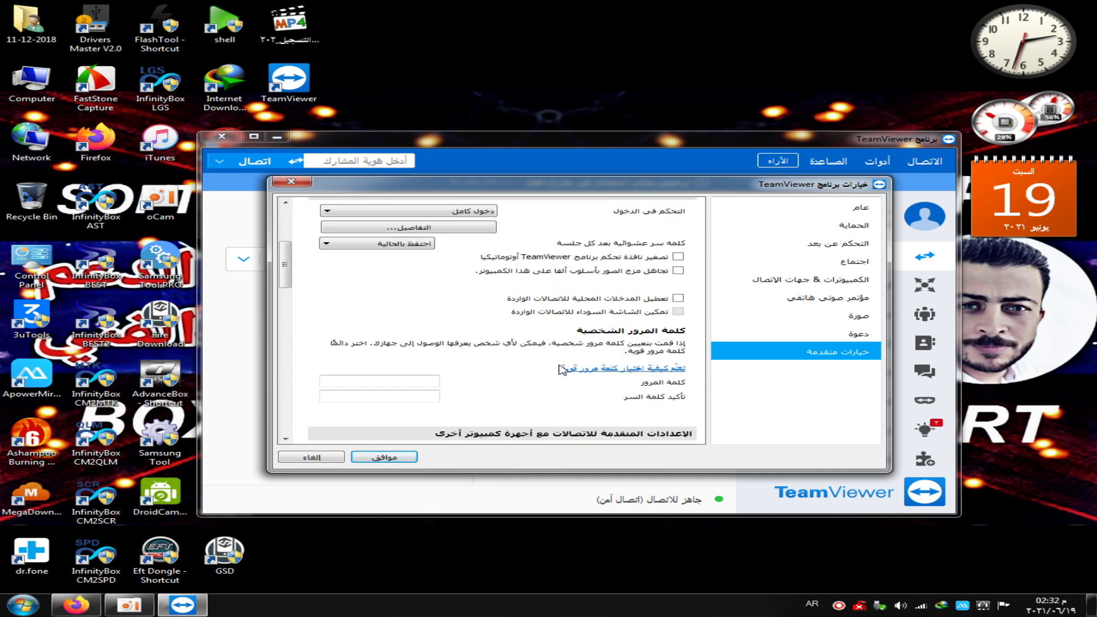
pyautogui.scroll(-3, 571, 380)
pyautogui.scroll(-3, 537, 382)
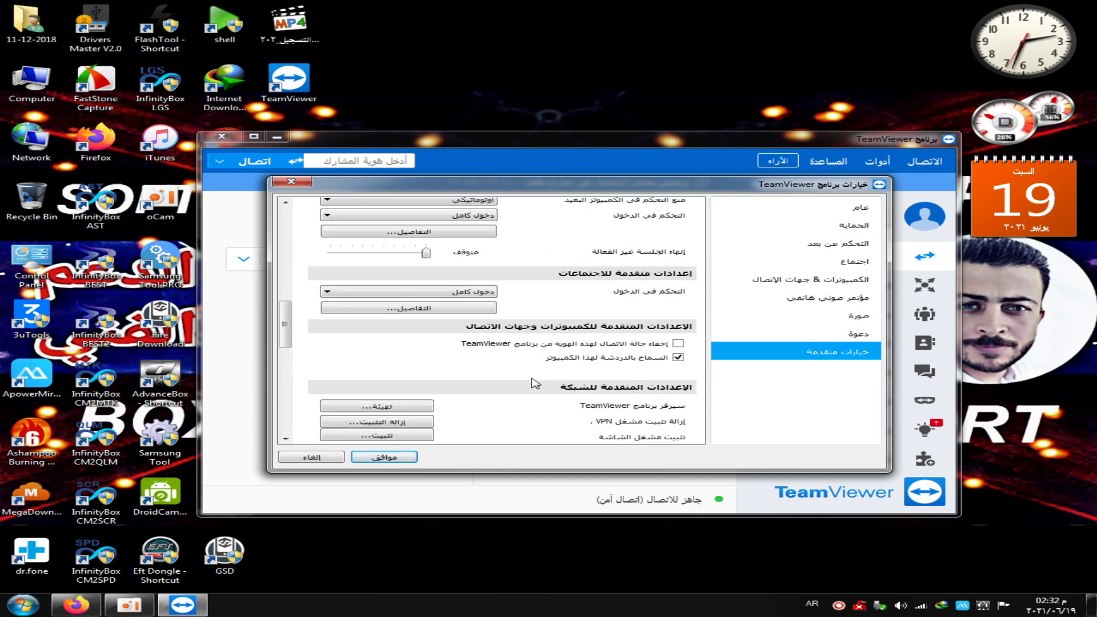
pyautogui.scroll(-3, 491, 416)
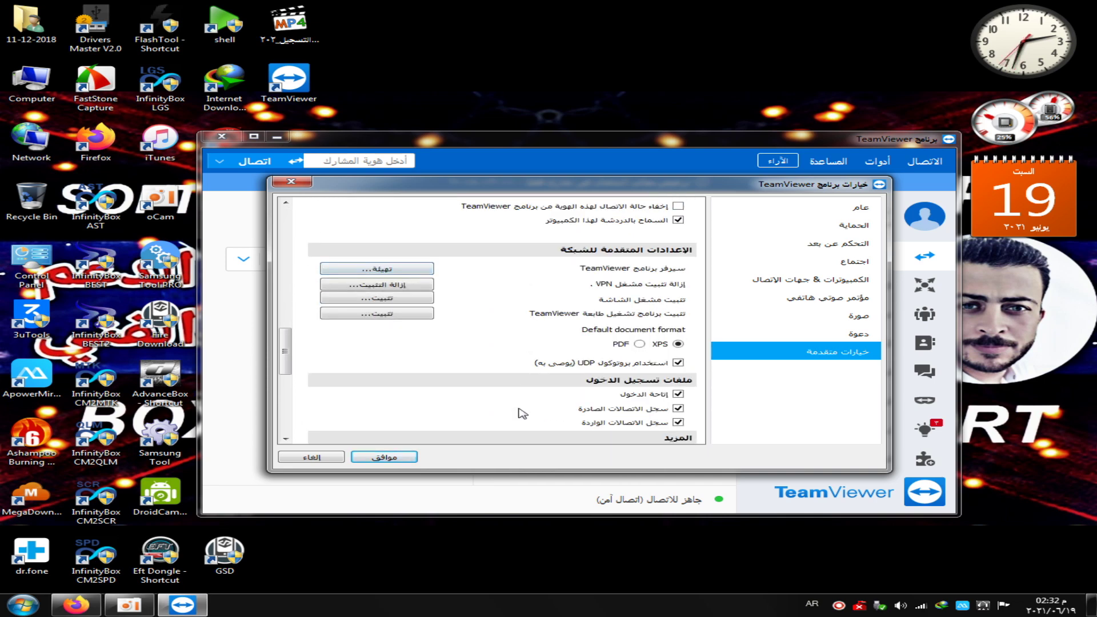
pyautogui.scroll(2, 451, 395)
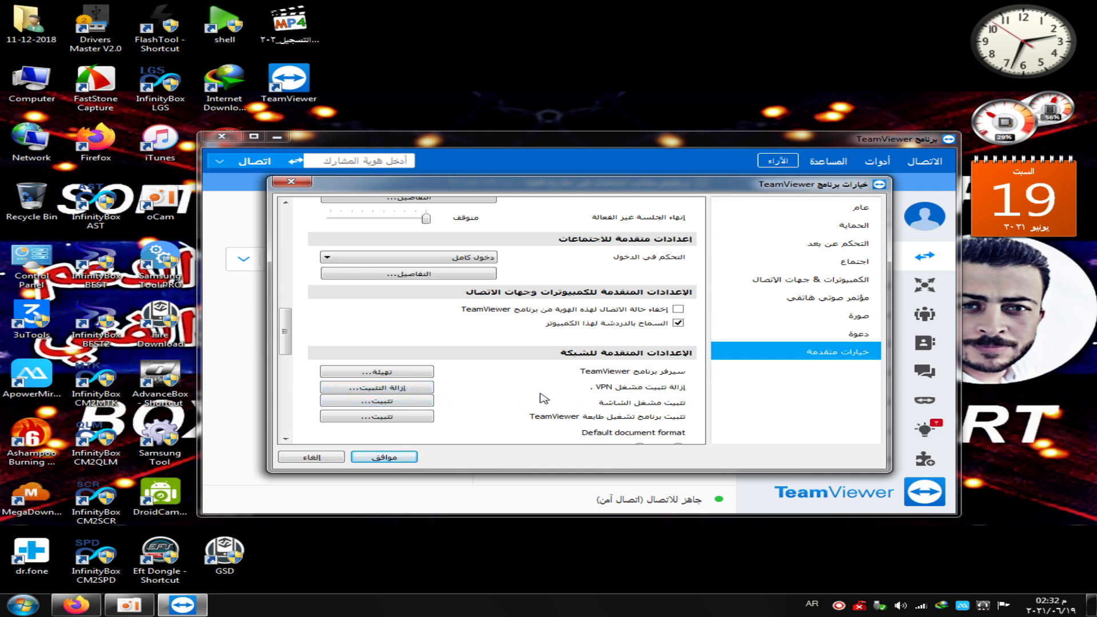
pyautogui.scroll(3, 537, 400)
pyautogui.scroll(5, 539, 400)
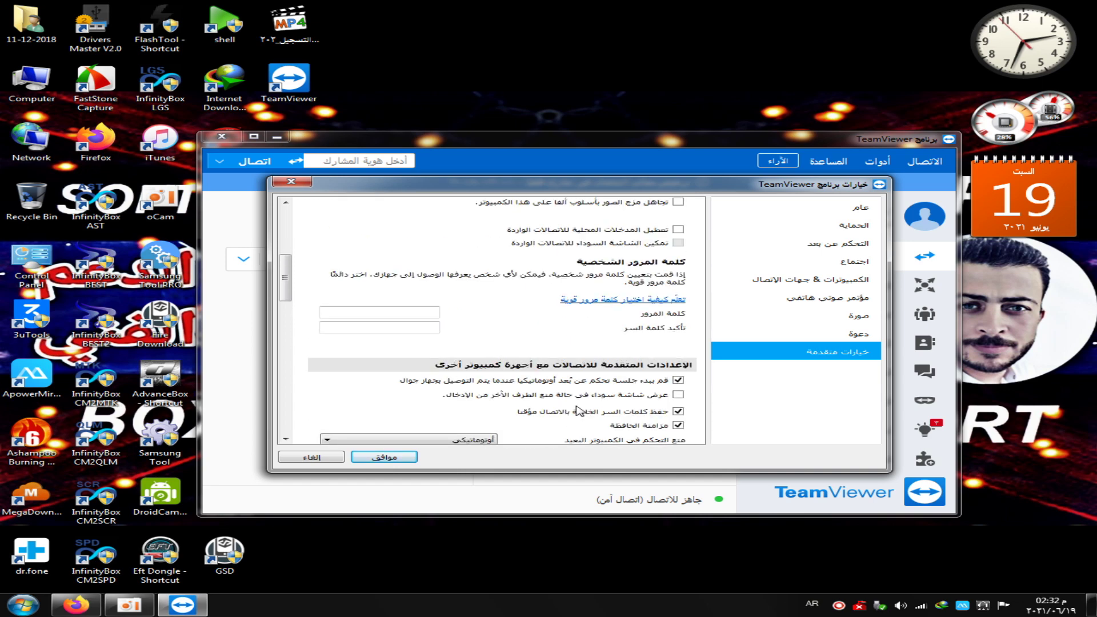
pyautogui.scroll(2, 589, 373)
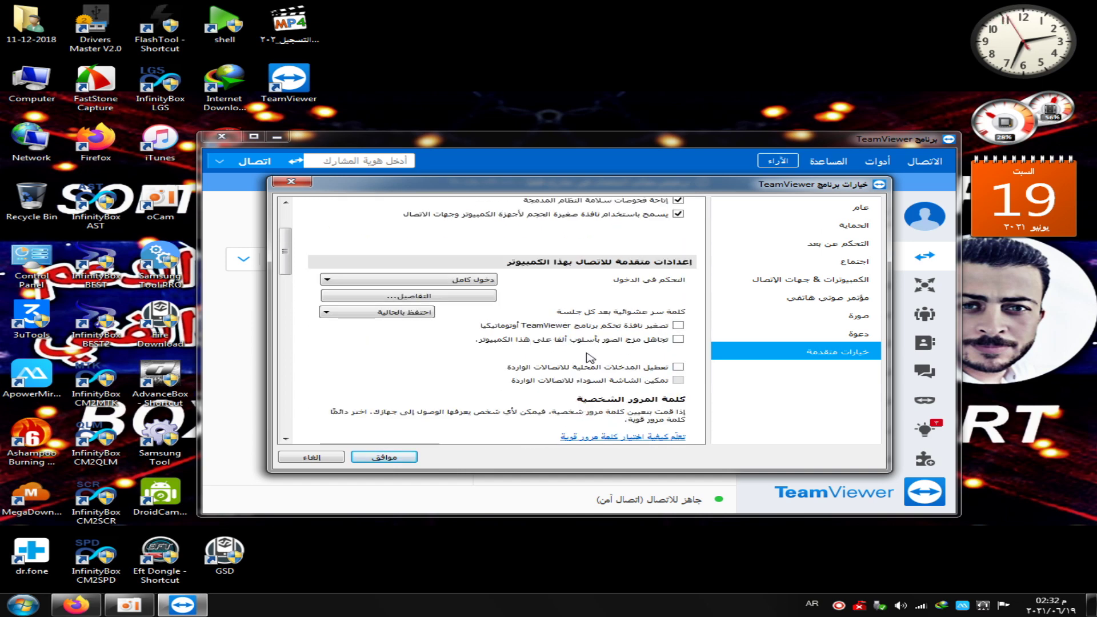
pyautogui.scroll(3, 594, 351)
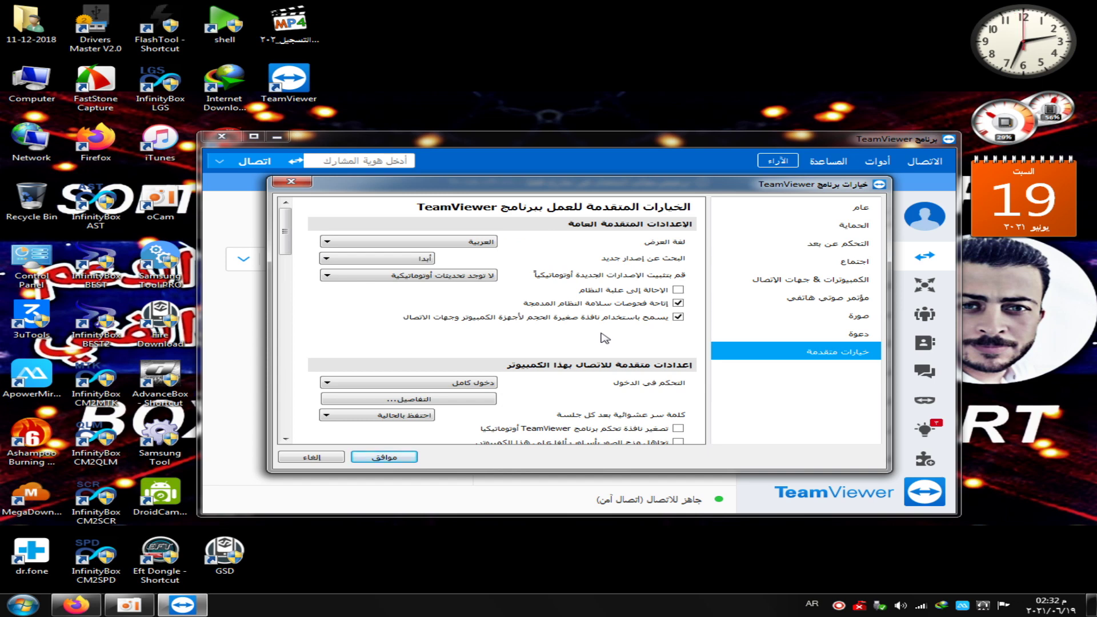
pyautogui.scroll(-3, 604, 338)
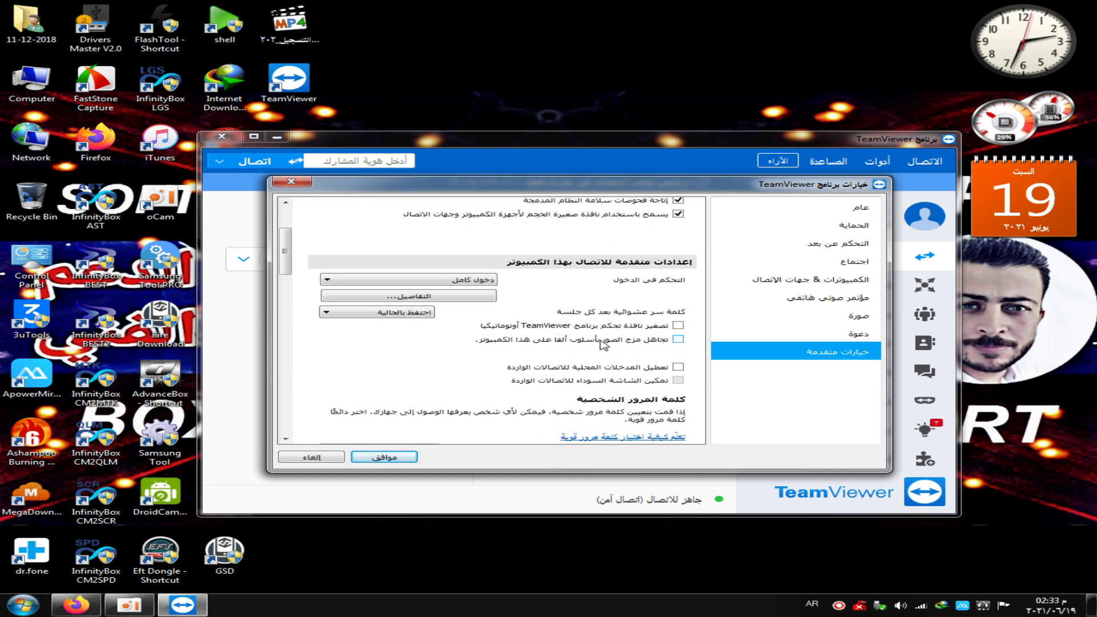
pyautogui.scroll(3, 601, 343)
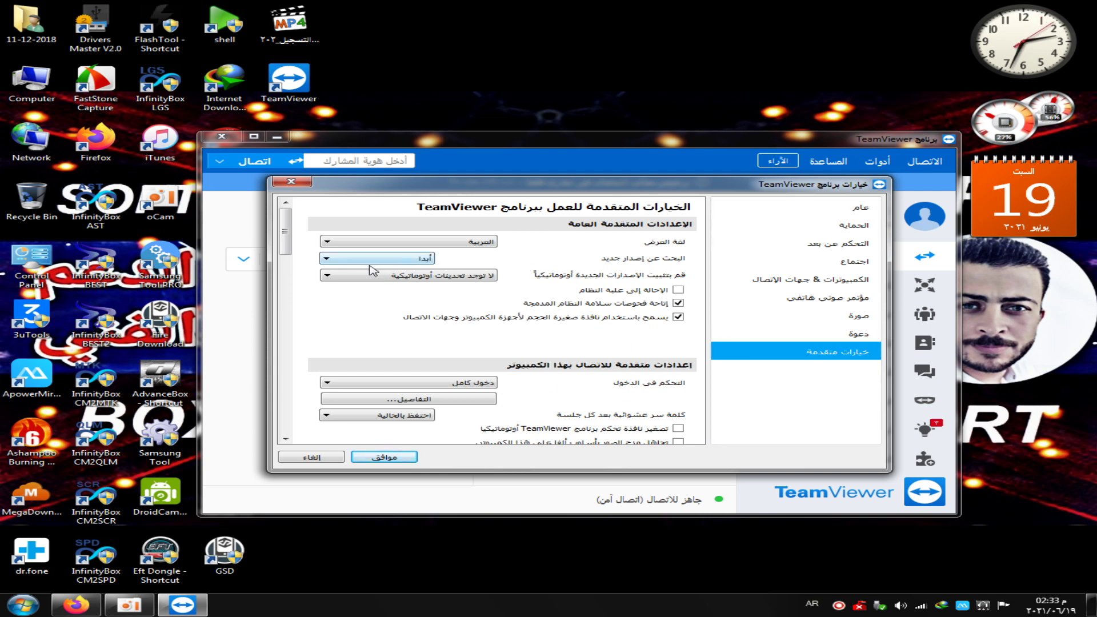
pyautogui.click(338, 459)
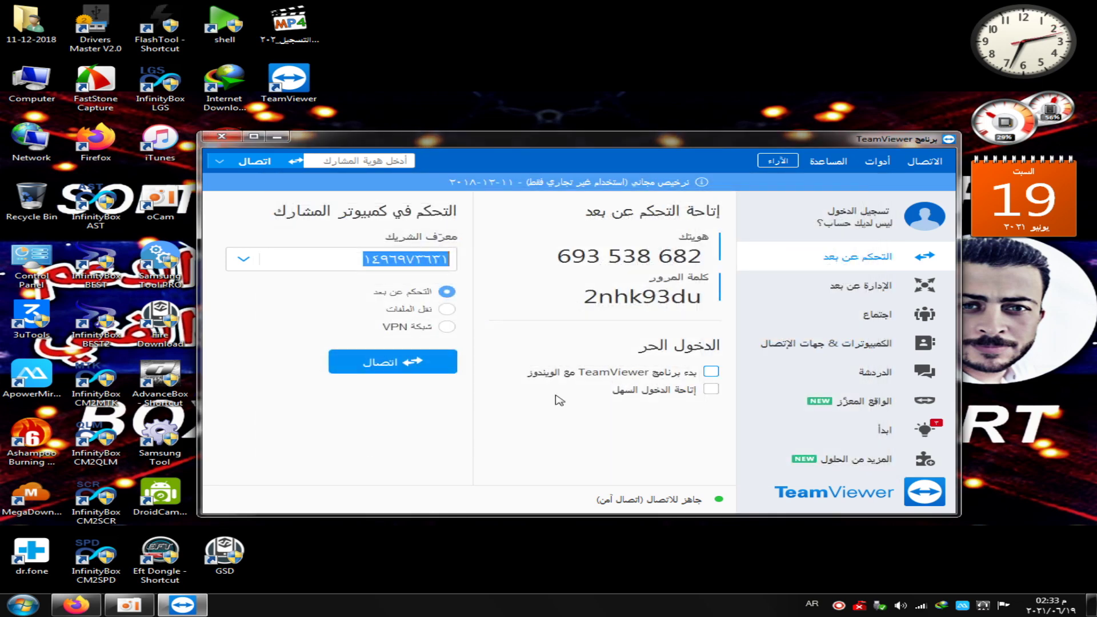
# Check for a new TeamViewer version, dismiss the update message and close the TeamViewer window
pyautogui.click(818, 162)
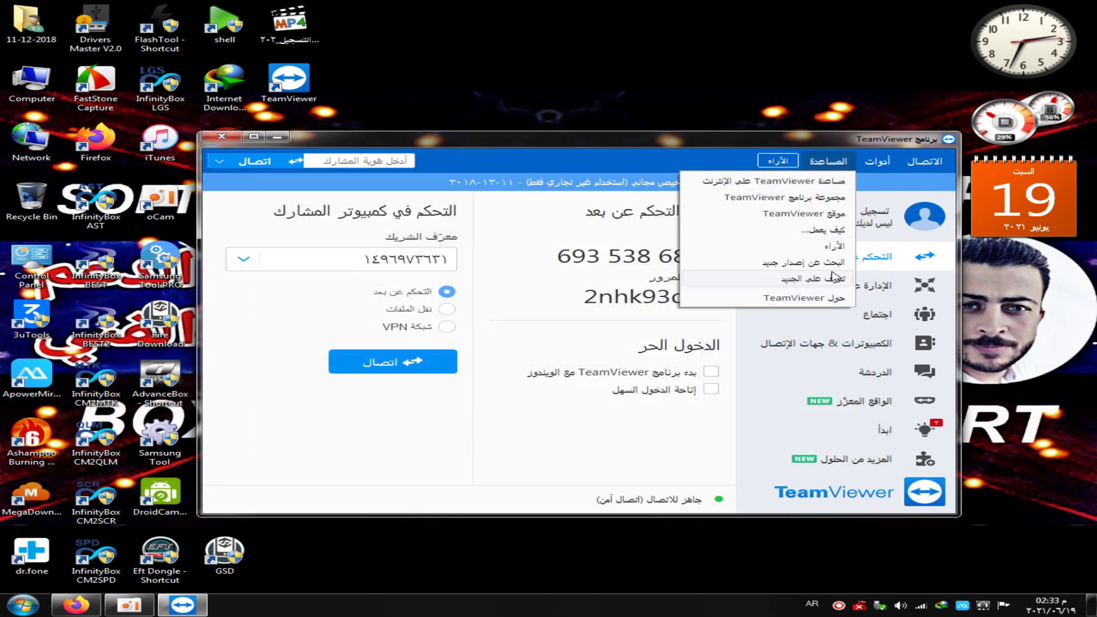
pyautogui.click(822, 263)
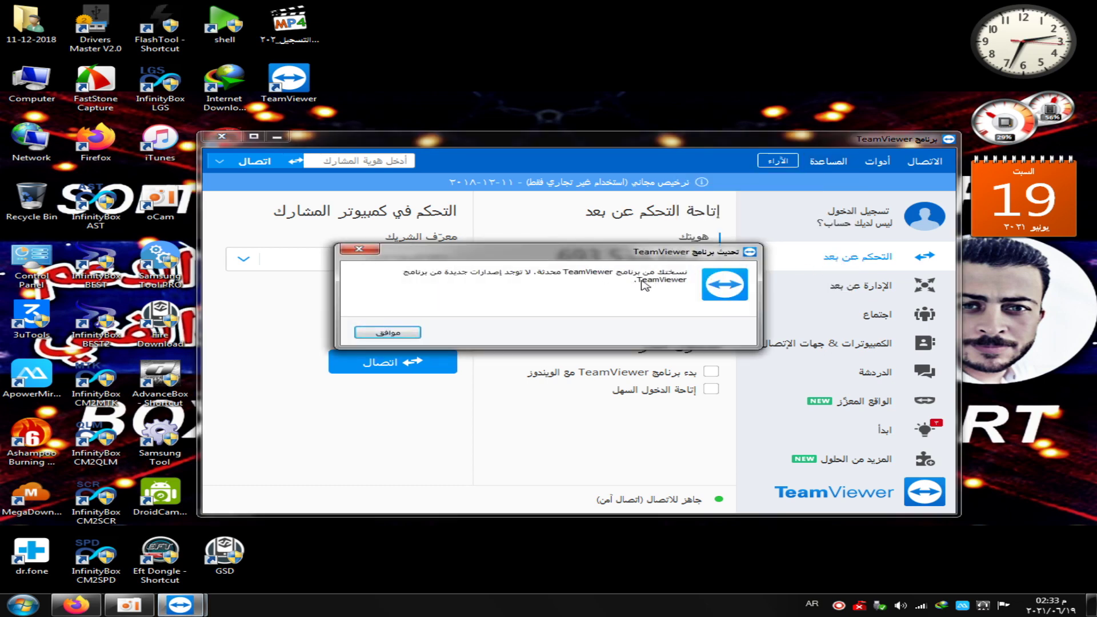
pyautogui.click(375, 252)
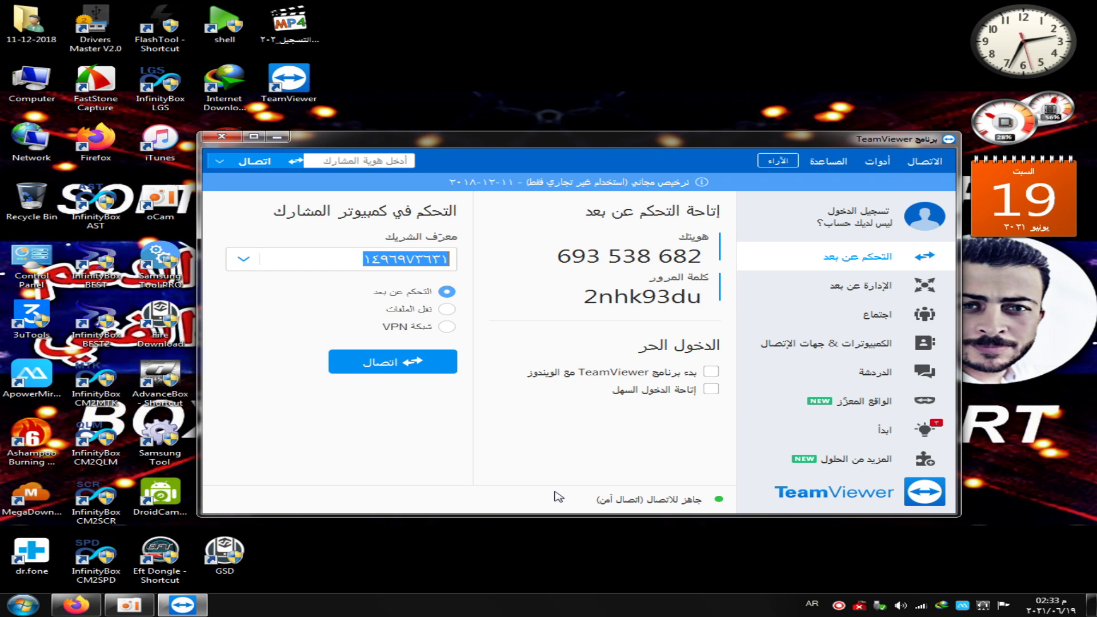
pyautogui.moveTo(617, 143); pyautogui.dragTo(633, 126)
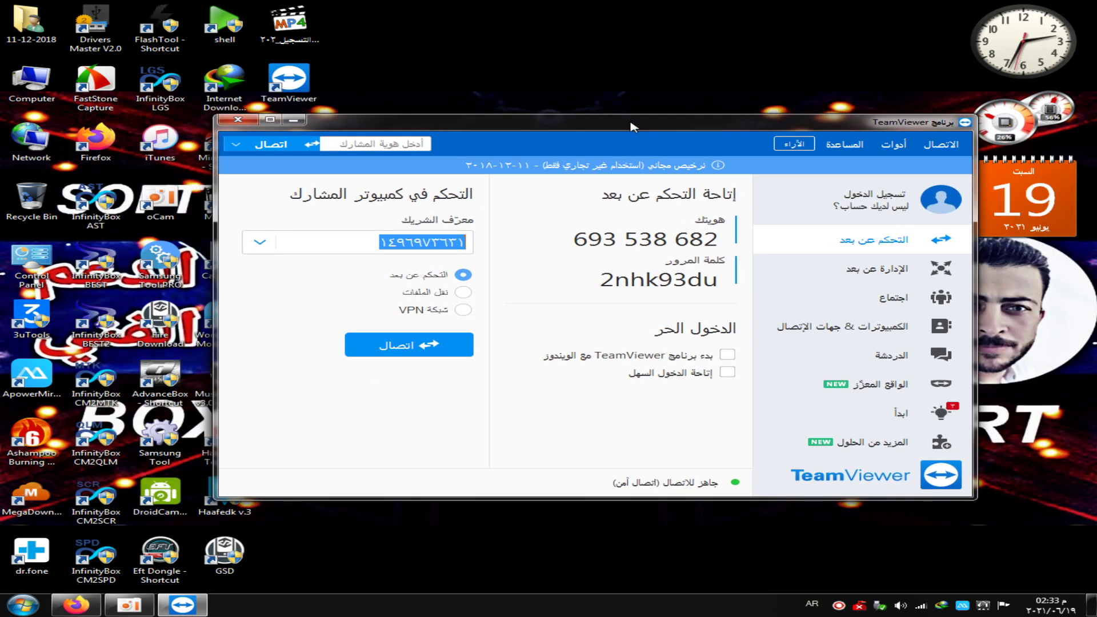
pyautogui.click(234, 121)
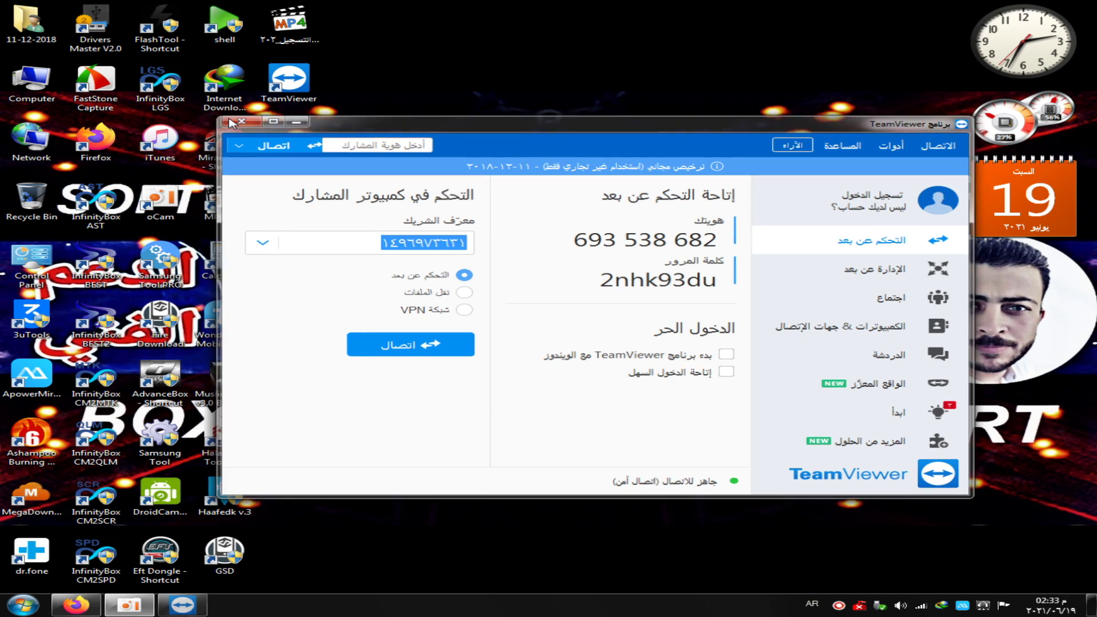